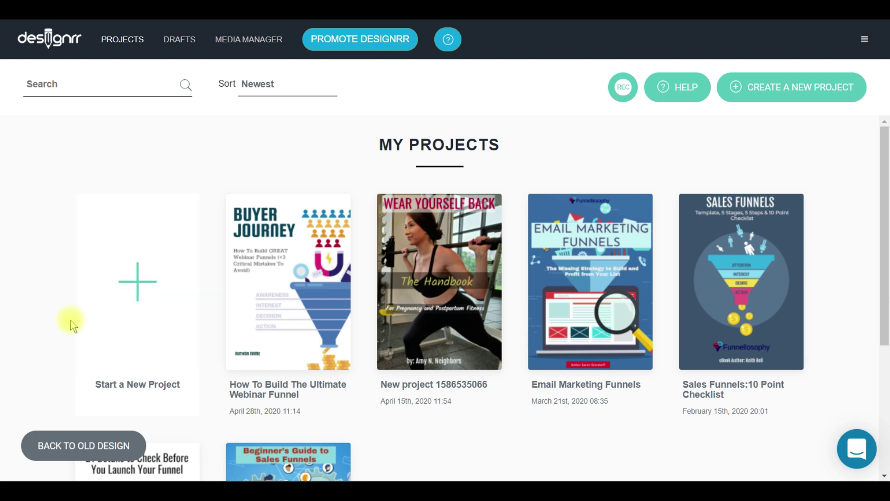
Preview the "Wear Yourself Back" handbook project and look through its pages, from the introductory text to the exercise pages
mouse_move(432, 280)
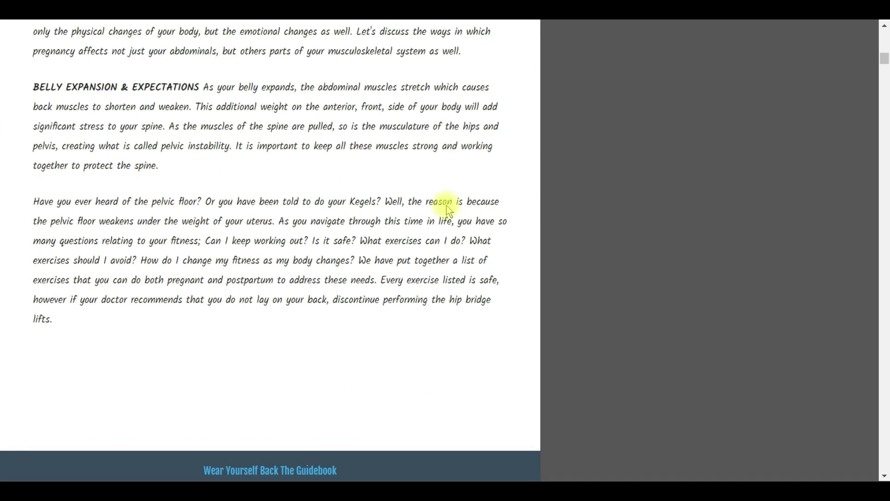
scroll(447, 205, "down", 17)
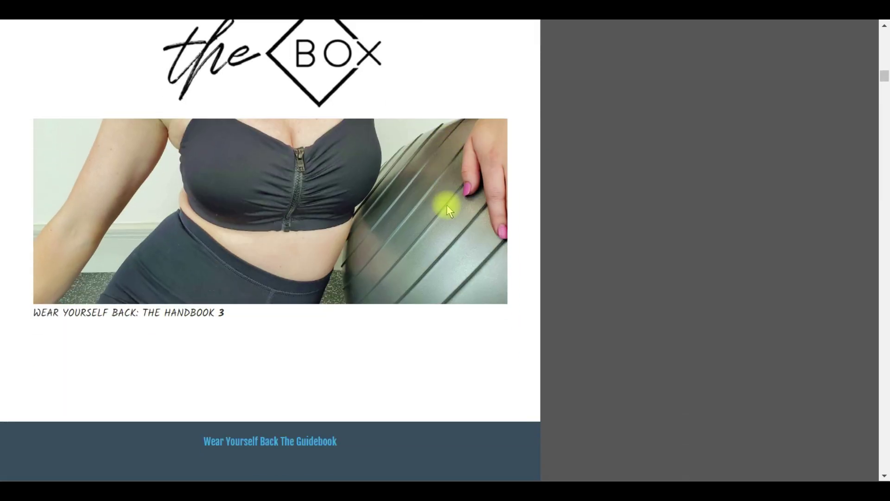
scroll(448, 209, "down", 20)
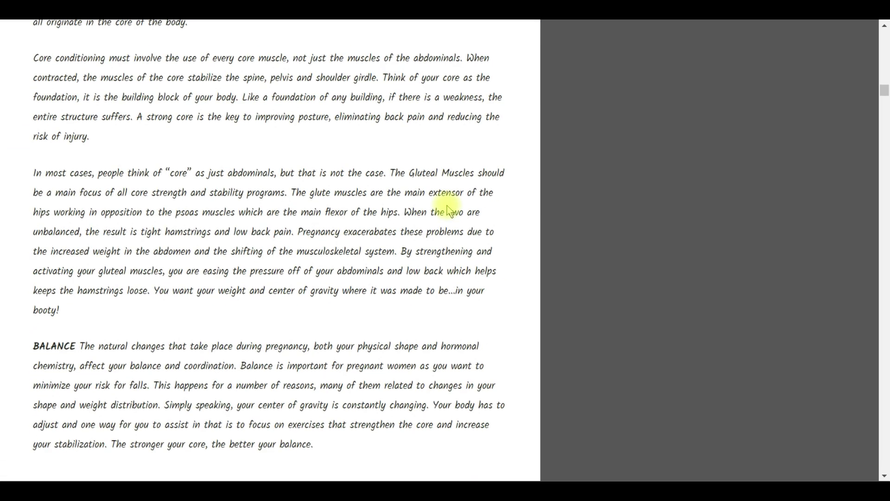
scroll(449, 208, "down", 20)
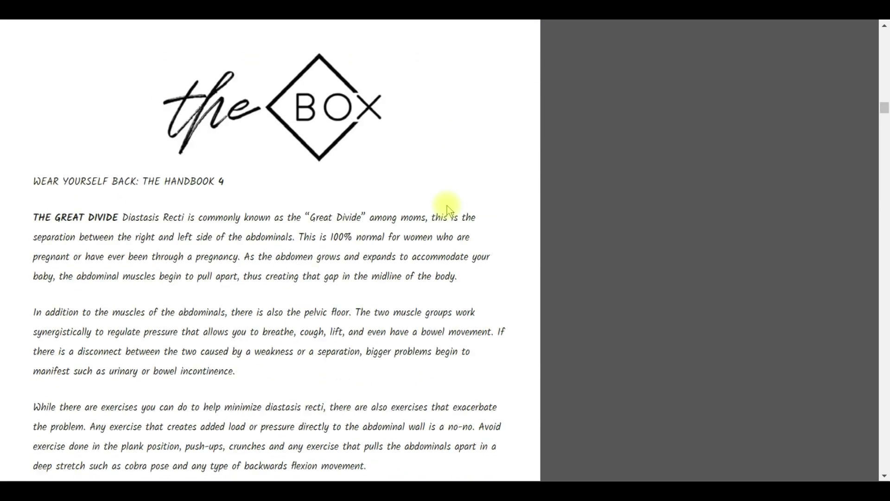
scroll(448, 209, "down", 20)
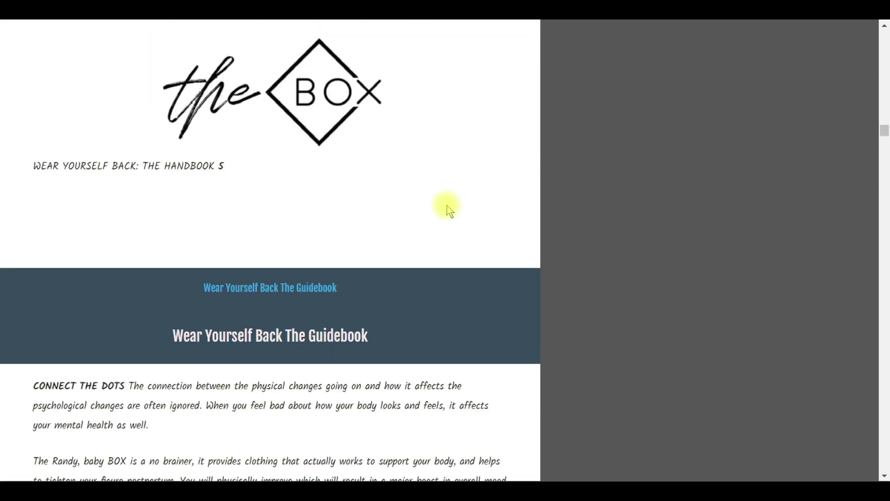
scroll(449, 211, "down", 20)
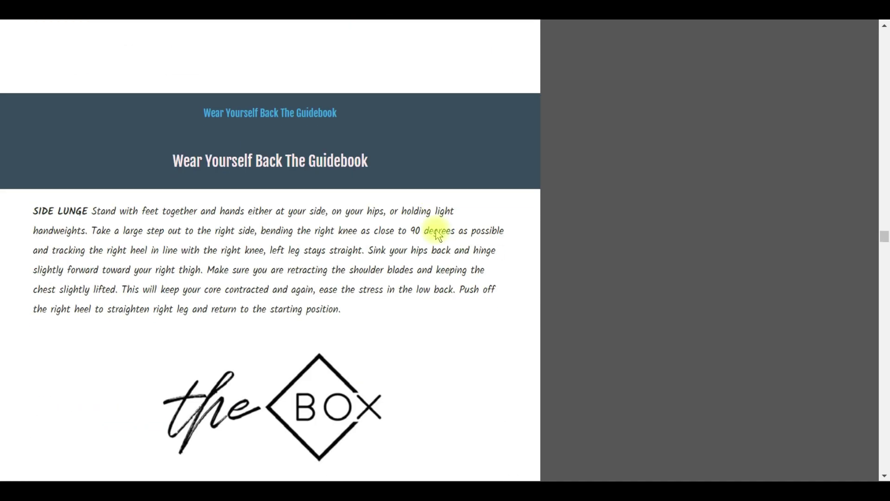
scroll(439, 236, "down", 20)
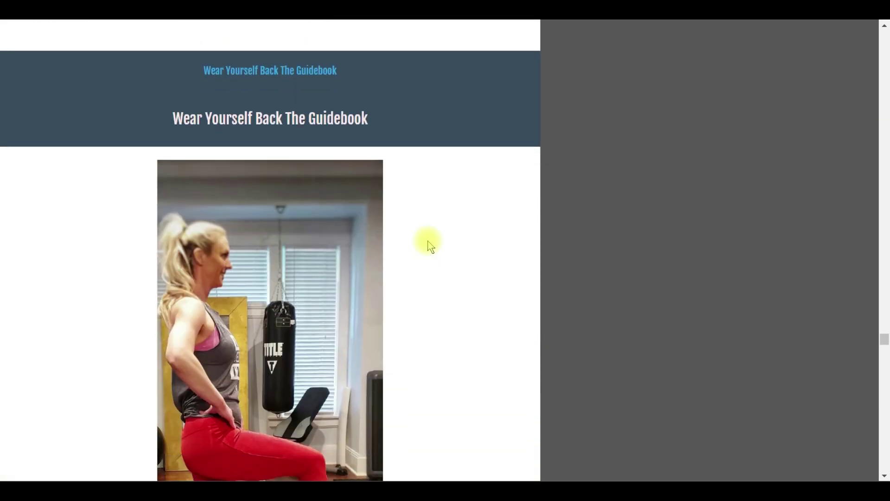
scroll(429, 246, "down", 20)
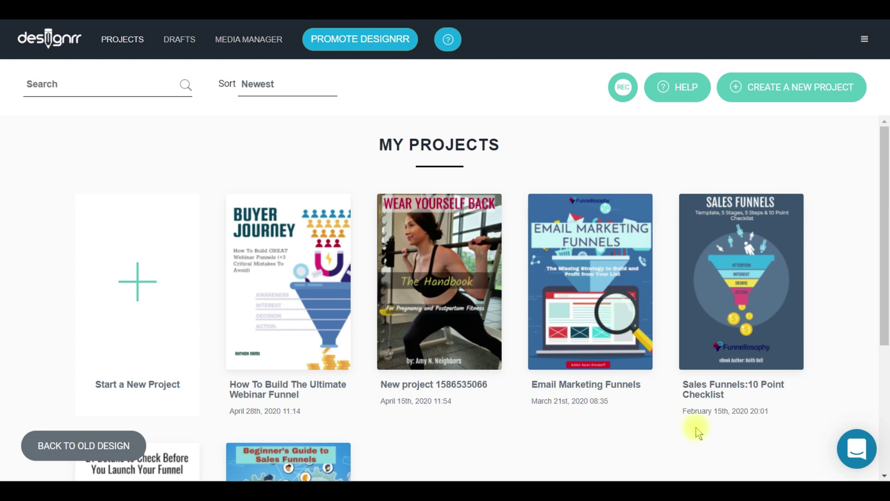
Preview the "Email Marketing Funnels" ebook and examine its cover, introduction and the chart of email marketers' challenges
mouse_move(758, 356)
scroll(709, 404, "down", 1)
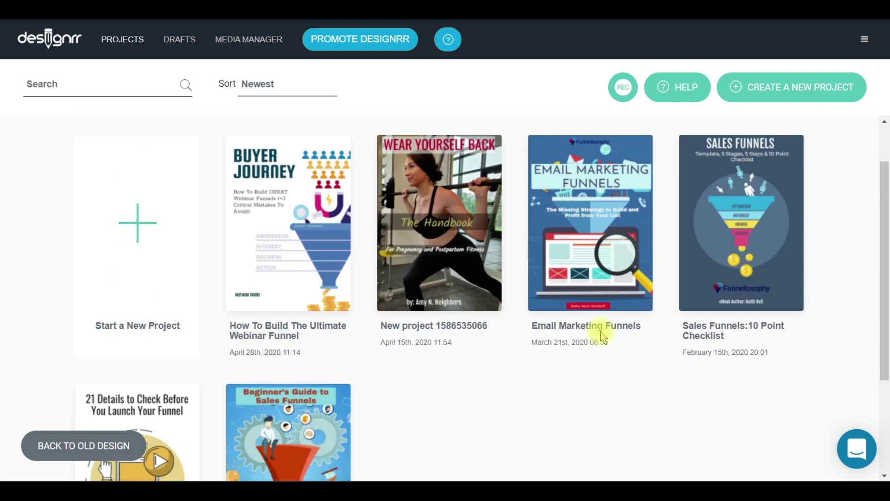
scroll(602, 335, "up", 1)
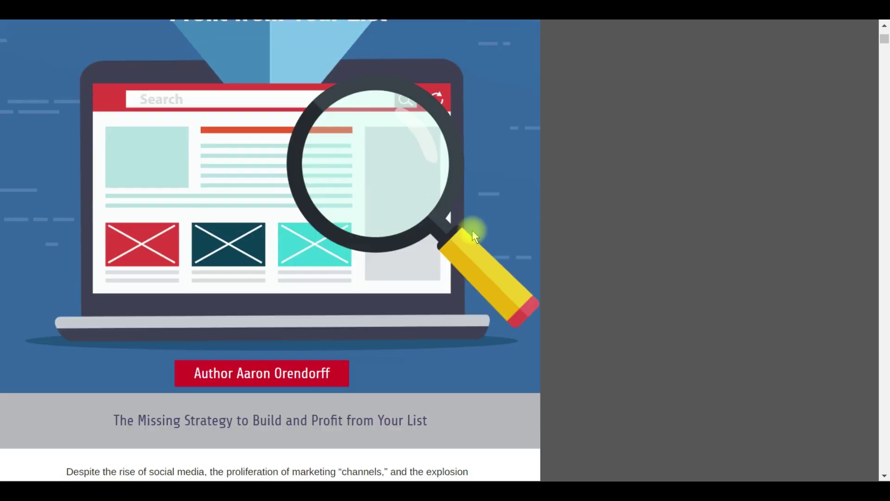
scroll(472, 231, "down", 1)
scroll(505, 223, "up", 3)
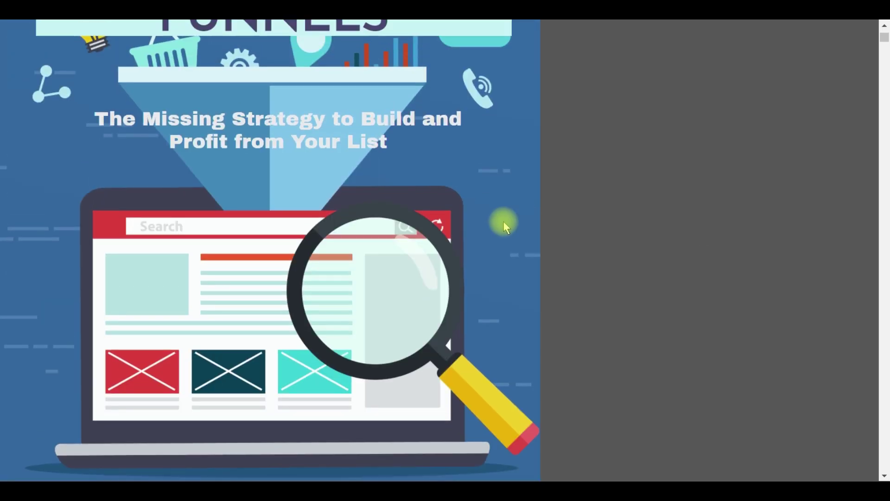
scroll(476, 218, "down", 6)
scroll(477, 218, "down", 15)
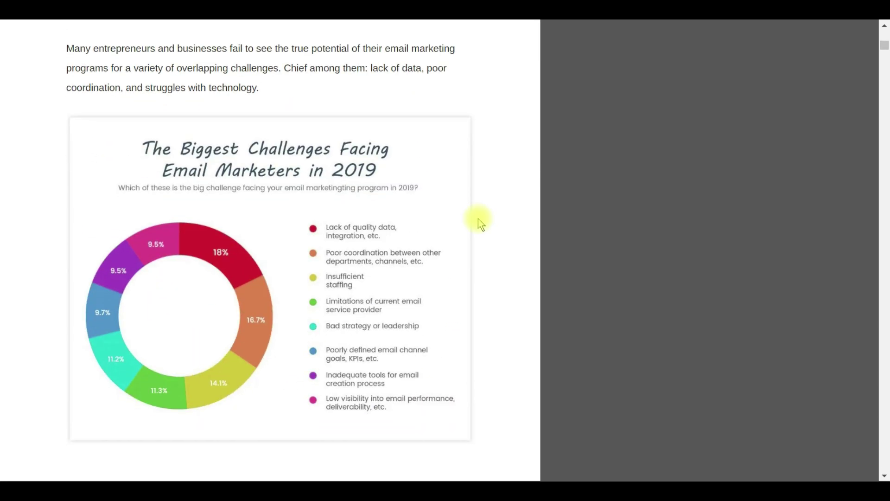
scroll(481, 225, "down", 15)
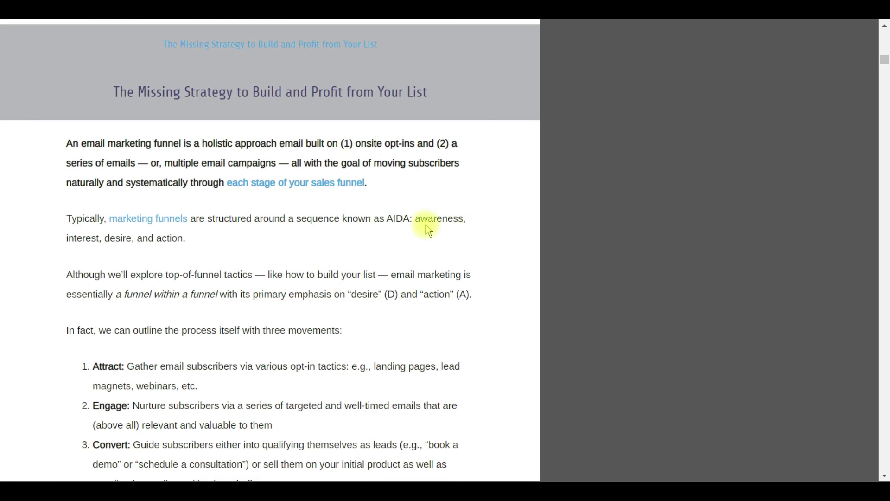
scroll(424, 224, "down", 3)
scroll(424, 224, "up", 10)
scroll(427, 229, "up", 10)
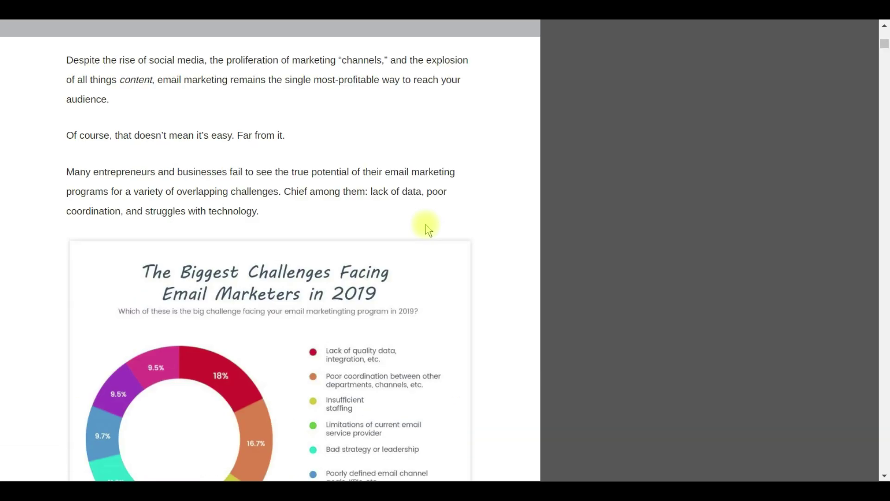
scroll(427, 227, "down", 9)
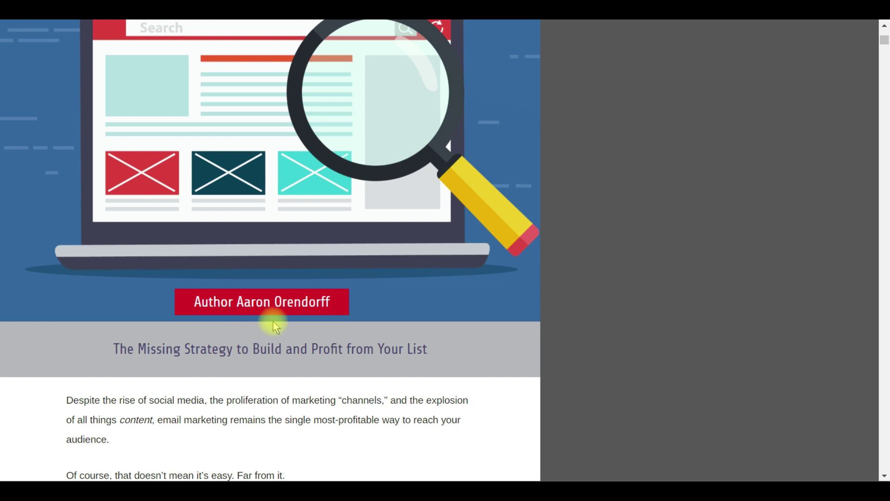
Read on through the body pages of the email marketing ebook, checking headings, captioned images, bullet lists and page headers
scroll(437, 334, "down", 3)
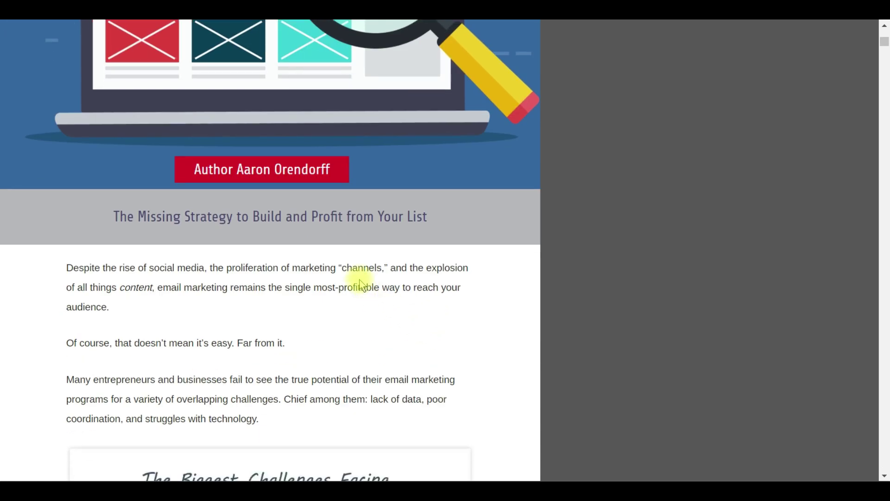
scroll(385, 282, "down", 4)
scroll(408, 288, "down", 4)
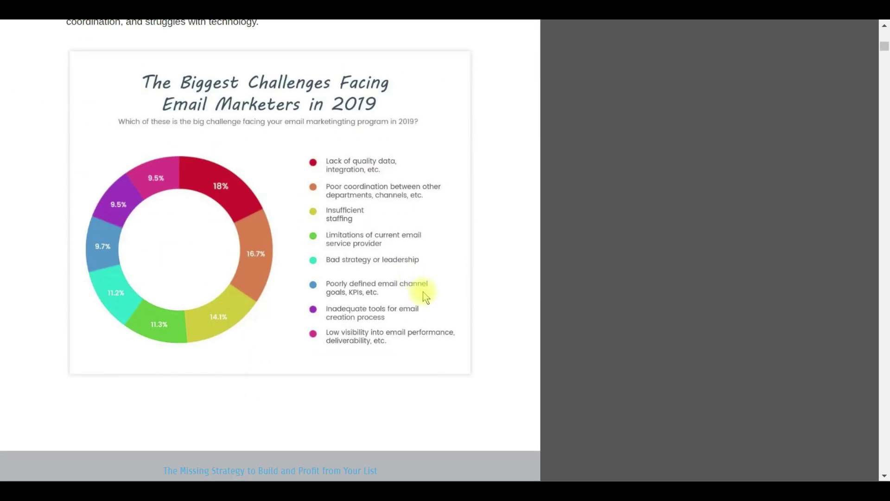
scroll(439, 280, "down", 4)
scroll(441, 280, "down", 9)
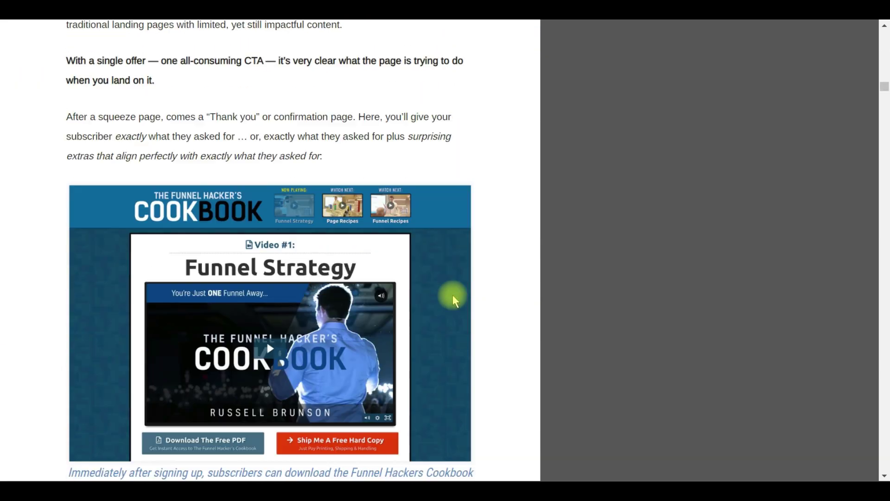
scroll(453, 297, "down", 20)
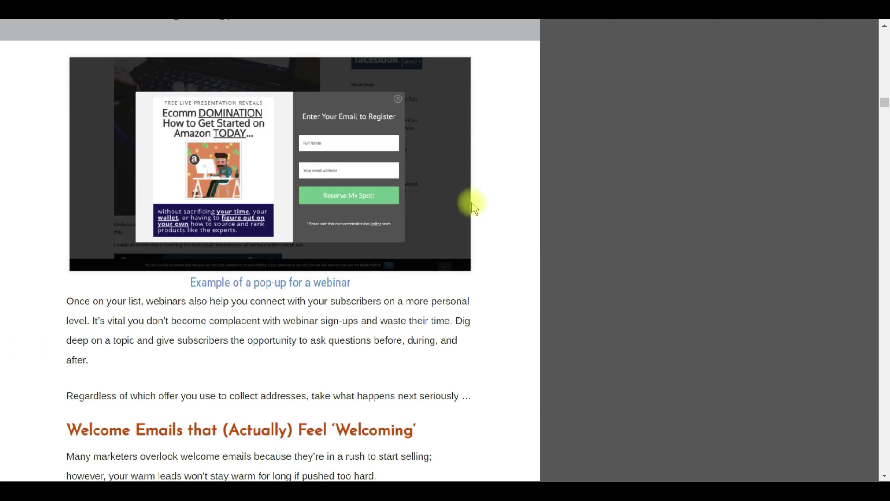
scroll(473, 203, "down", 20)
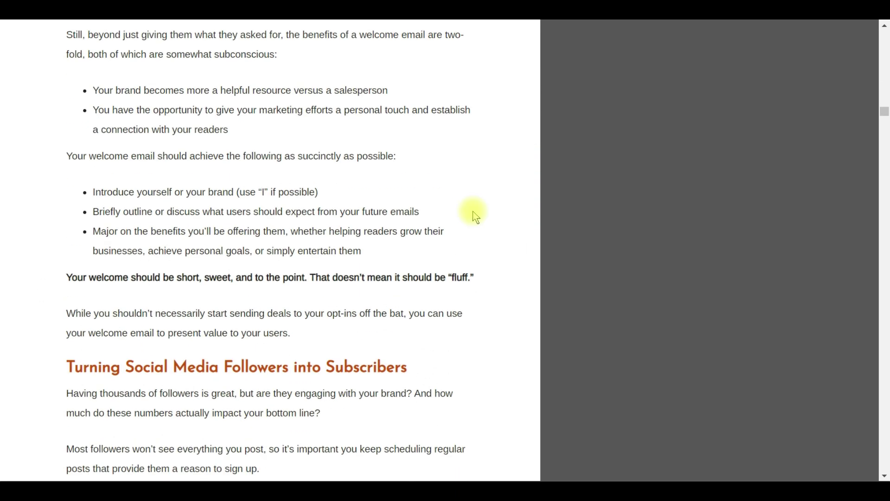
scroll(478, 221, "down", 10)
scroll(475, 222, "down", 16)
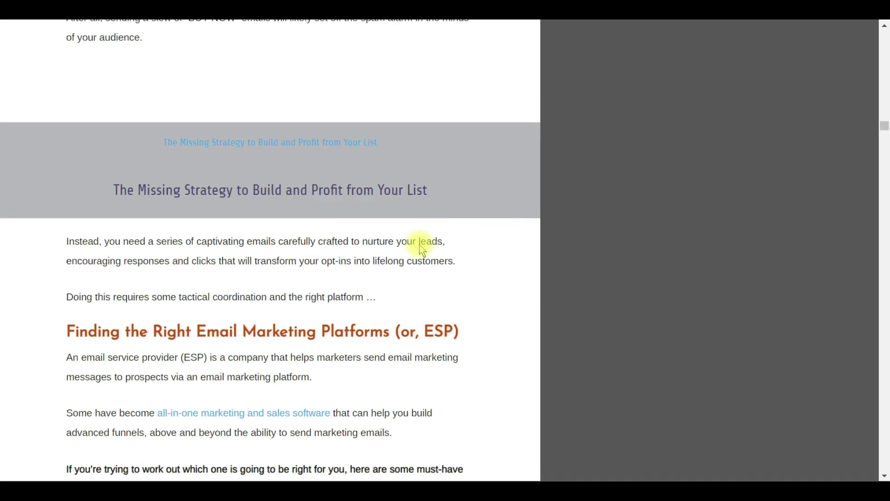
scroll(389, 246, "down", 8)
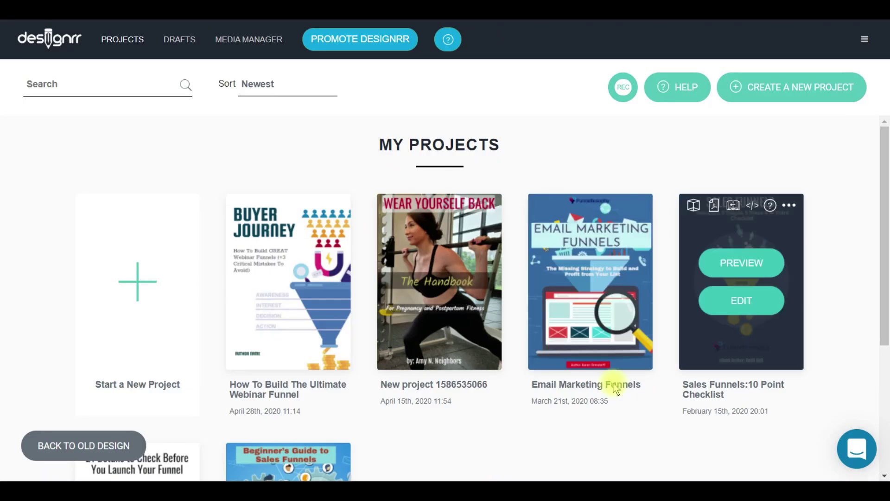
Preview the "How To Build The Ultimate Webinar Funnel" project and examine its cover, text pages and funnel diagram
scroll(371, 394, "down", 3)
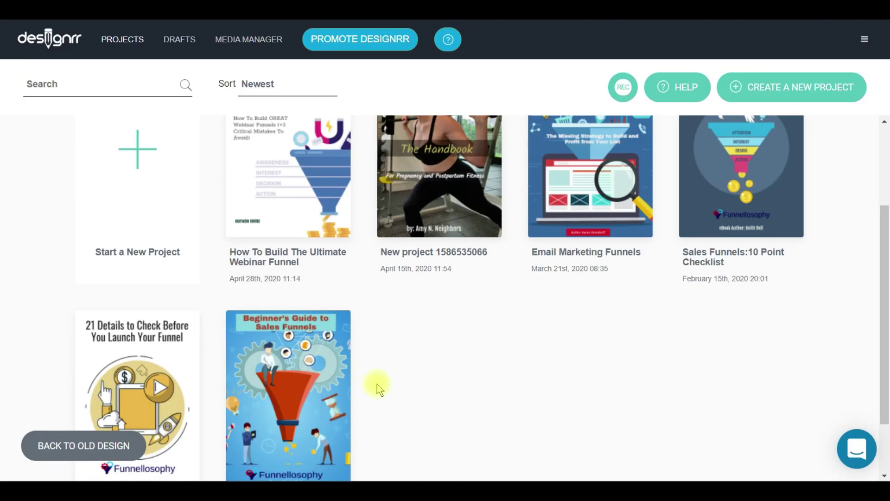
scroll(378, 388, "down", 2)
scroll(556, 375, "up", 5)
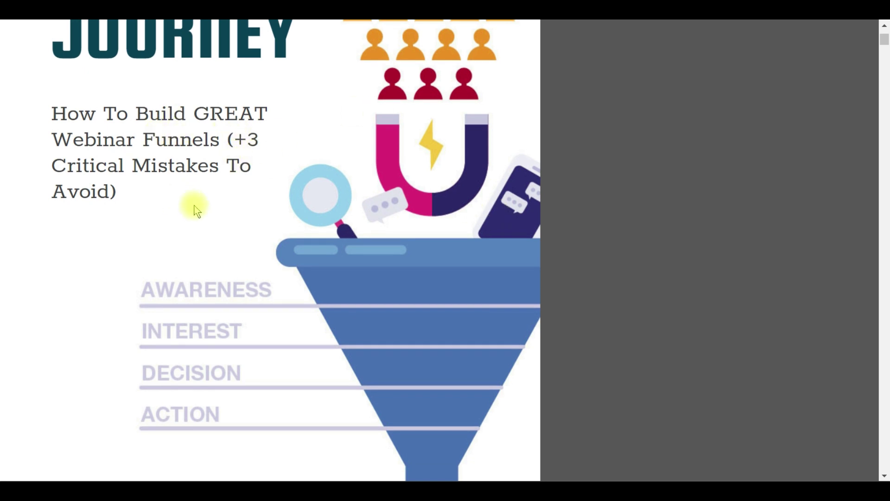
scroll(160, 199, "down", 13)
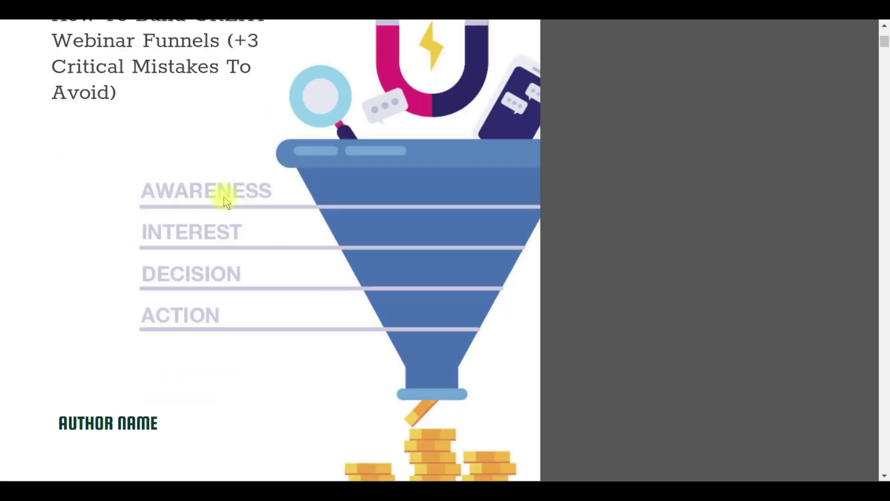
scroll(384, 200, "up", 5)
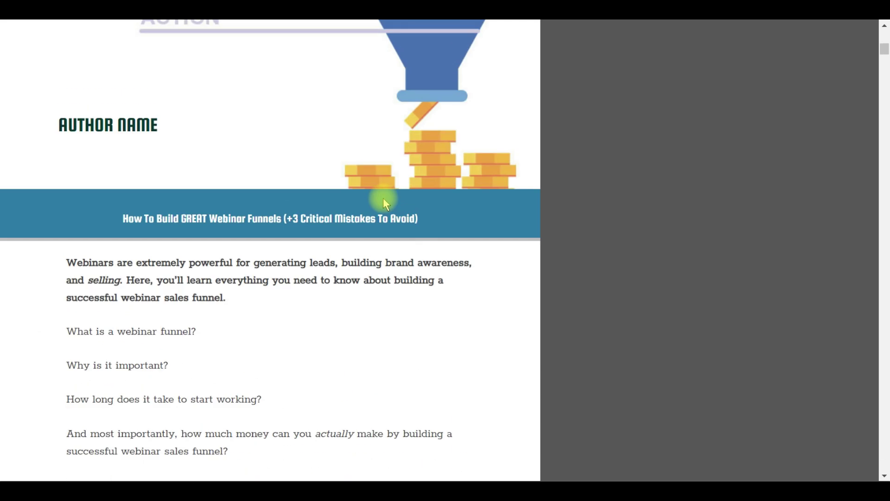
scroll(384, 199, "up", 2)
scroll(387, 201, "down", 10)
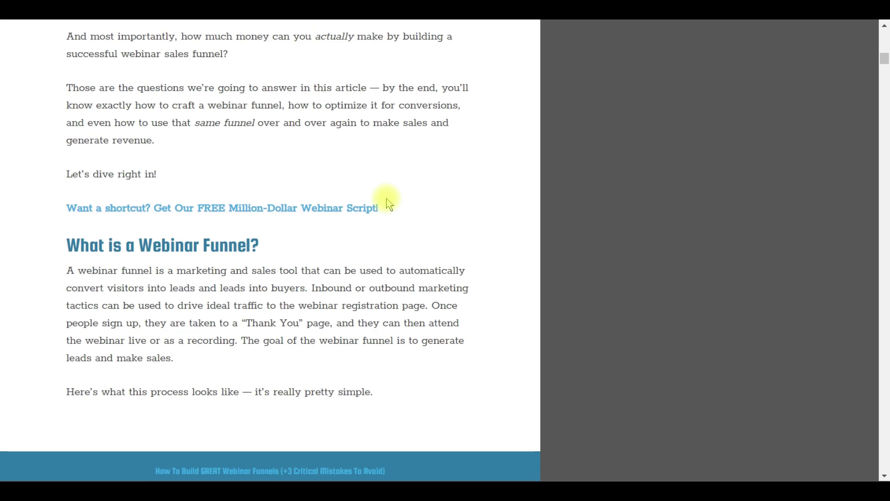
scroll(389, 204, "down", 12)
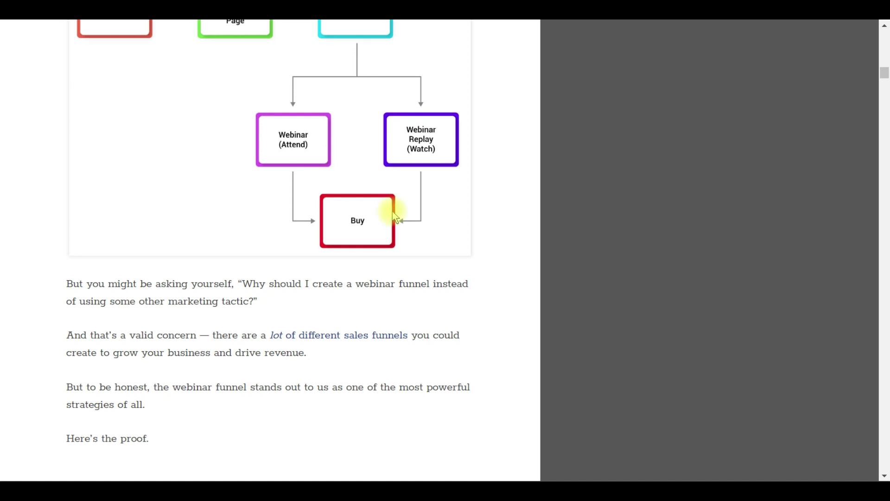
scroll(393, 215, "down", 15)
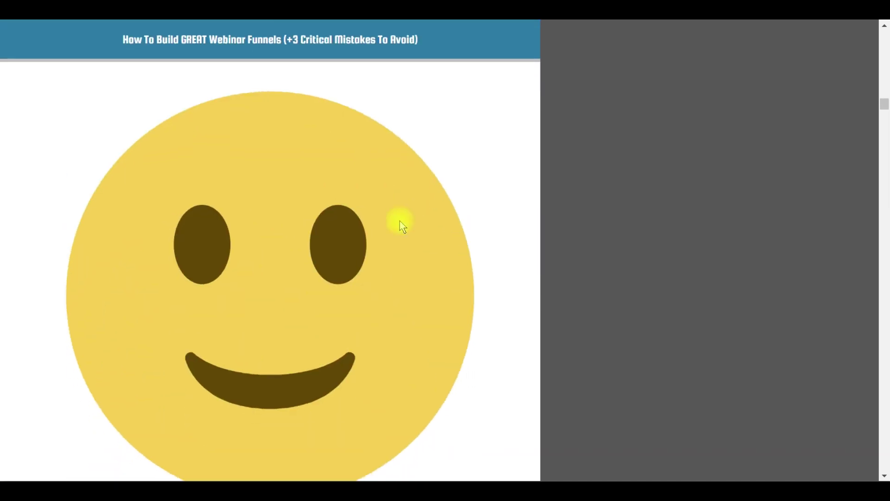
scroll(399, 224, "down", 10)
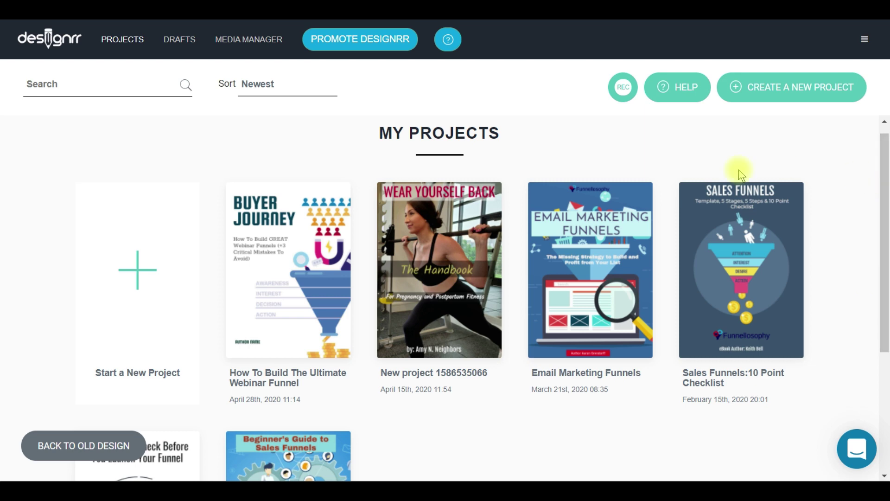
mouse_move(469, 228)
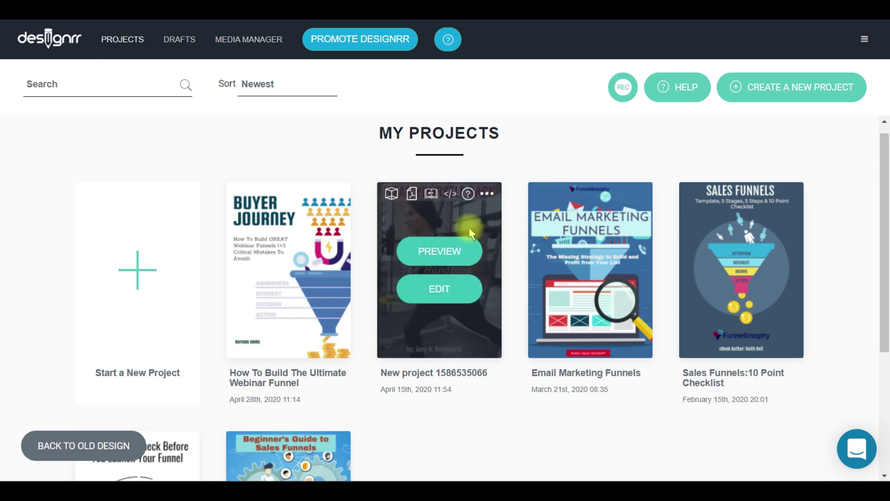
left_click(390, 197)
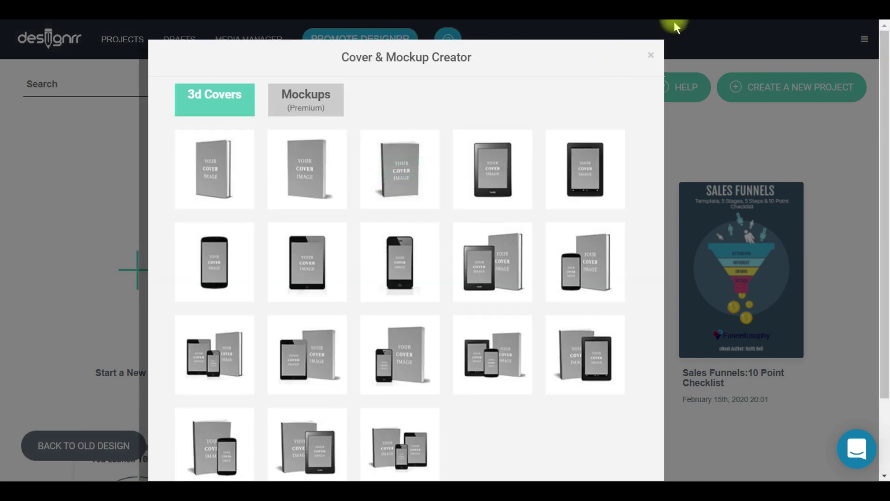
left_click(654, 59)
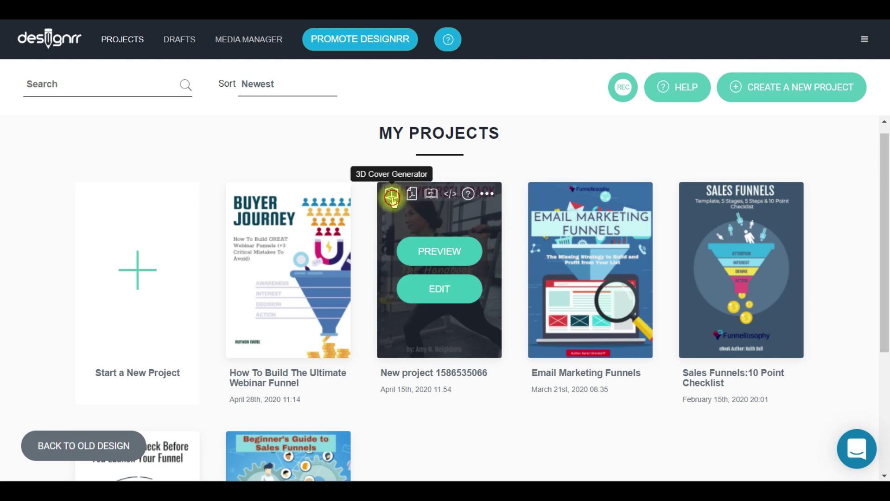
Open the 3D cover generator for the "Wear Yourself Back" handbook project and look over the available 3D cover templates
left_click(392, 197)
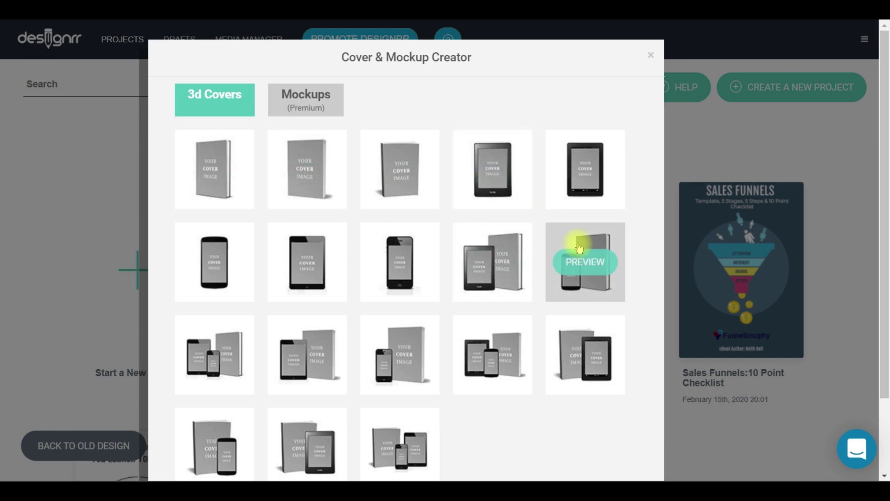
scroll(358, 288, "down", 2)
scroll(378, 185, "up", 2)
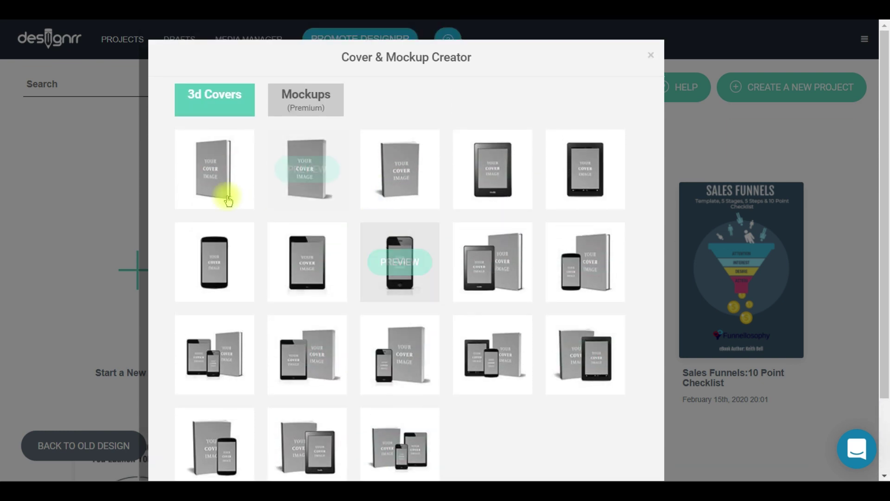
Preview the "Wear Yourself Back" cover on the Hardback and Kindle 3D templates, returning to the template list after each
left_click(219, 171)
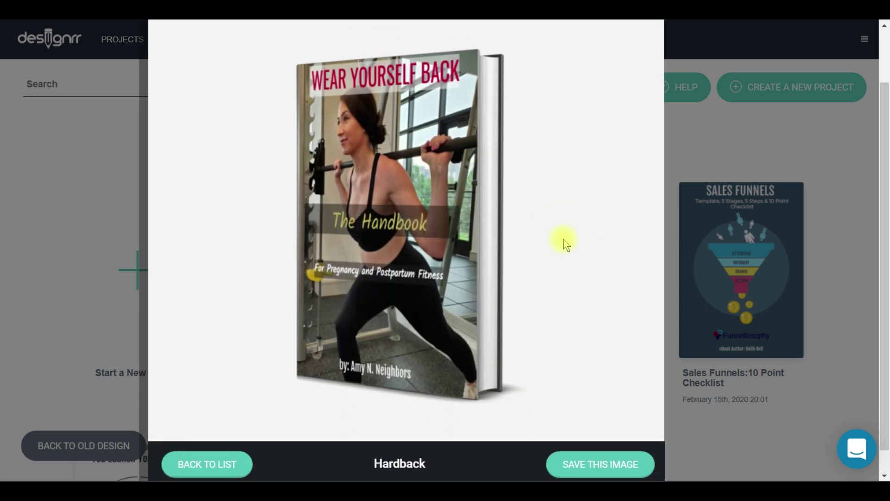
left_click(218, 473)
mouse_move(506, 212)
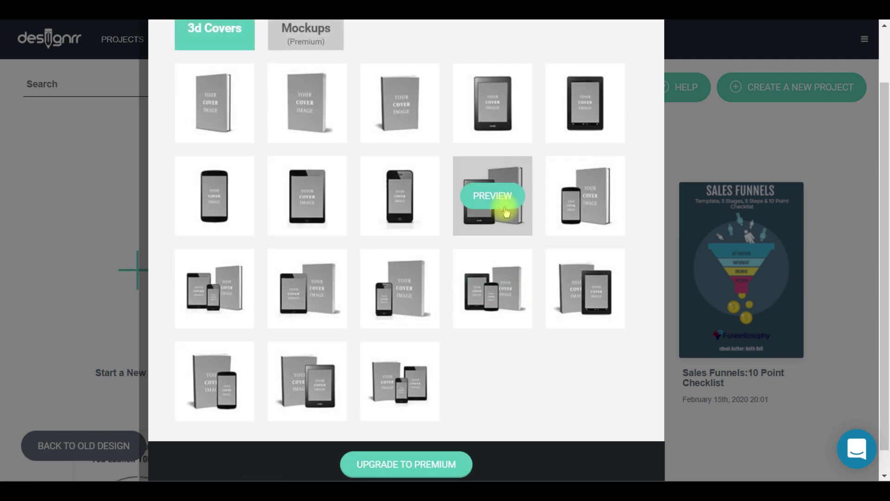
left_click(500, 110)
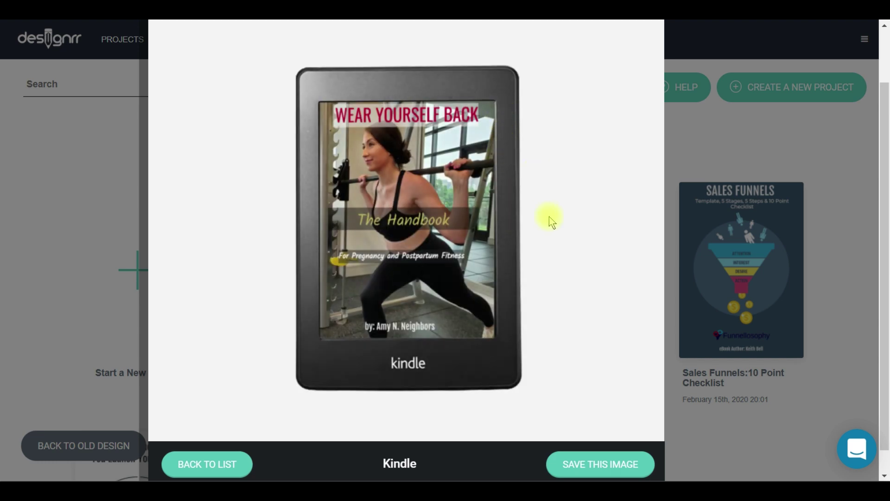
left_click(213, 467)
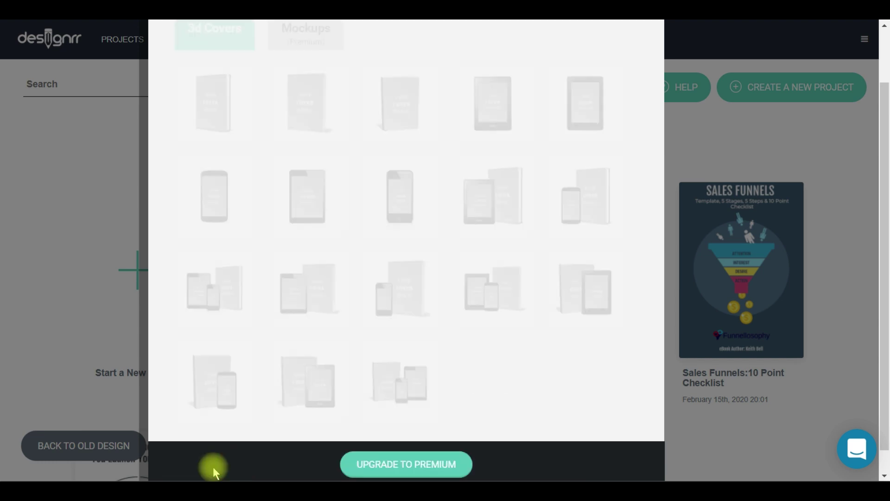
Preview the cover on the Hardback + Kindle and Softback + Tablet + Mobile templates, then close the Cover & Mockup Creator
left_click(496, 202)
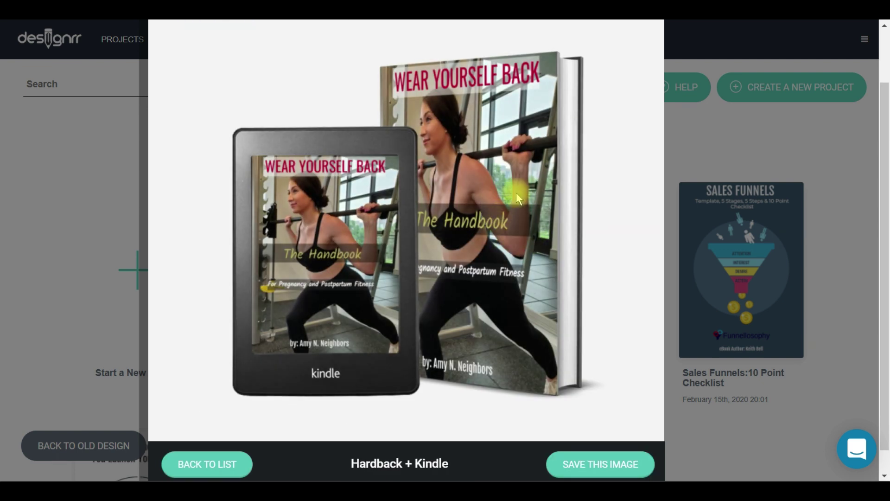
left_click(207, 464)
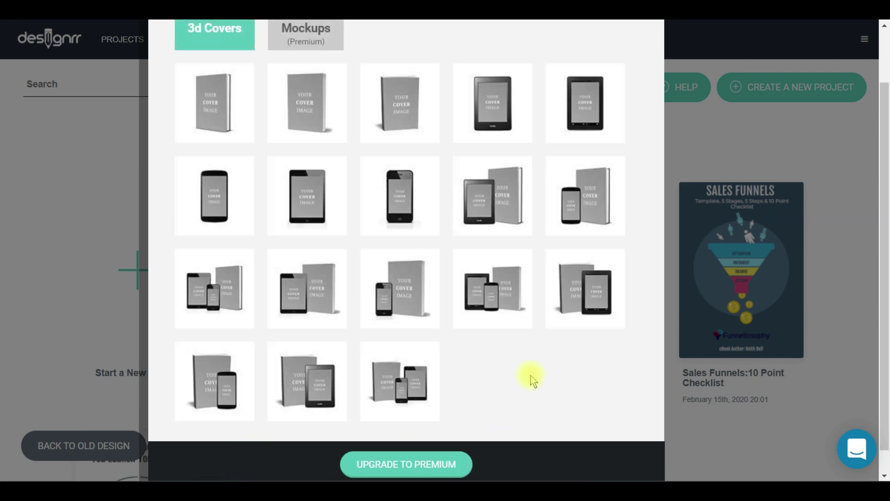
left_click(492, 292)
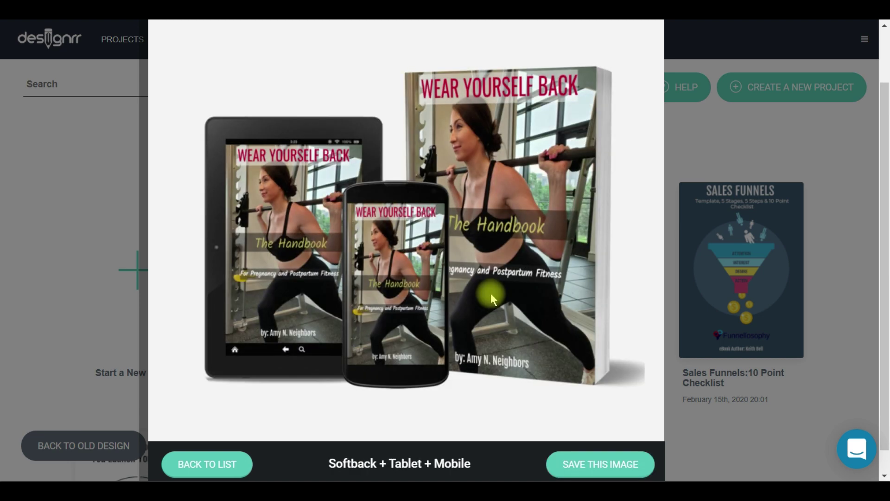
scroll(387, 227, "up", 2)
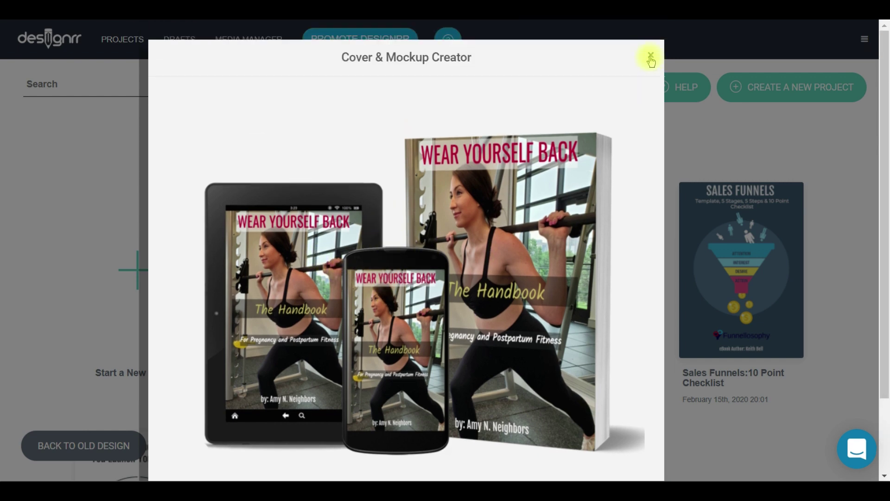
scroll(406, 260, "down", 2)
left_click(197, 443)
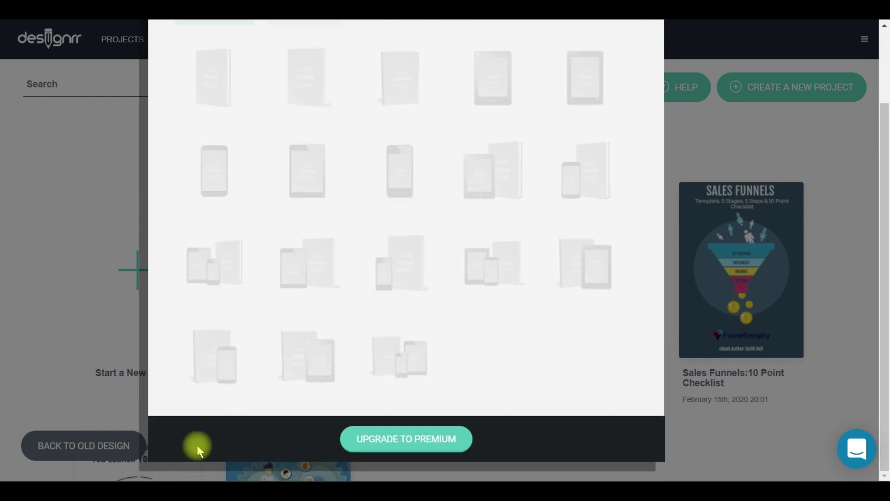
scroll(622, 92, "up", 2)
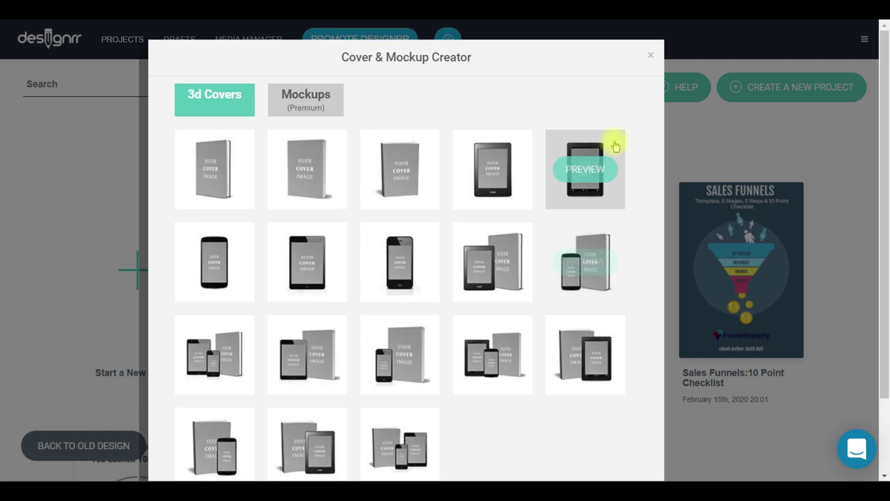
left_click(652, 58)
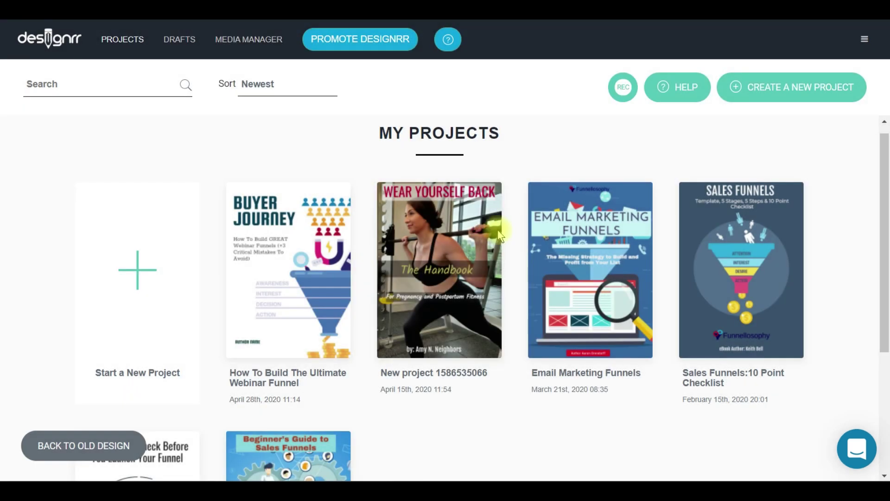
Open the flipbook of the "Wear Yourself Back" handbook and page through its cover and opening text pages
mouse_move(411, 213)
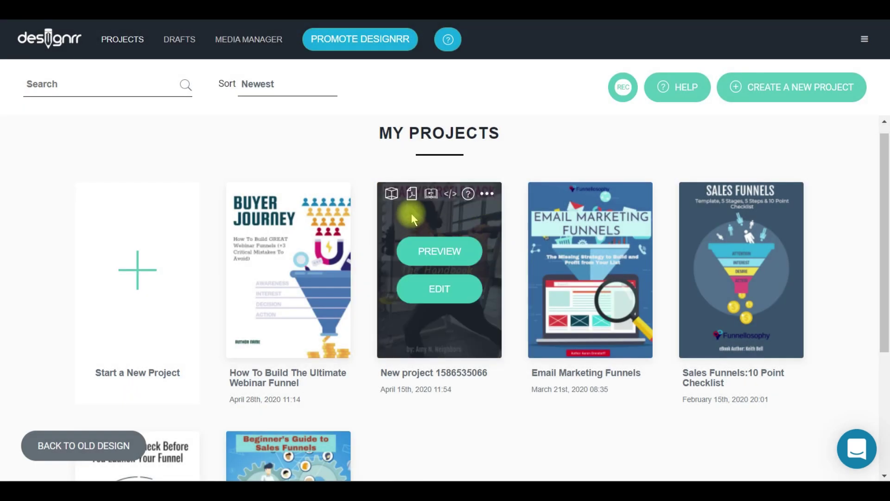
left_click(432, 194)
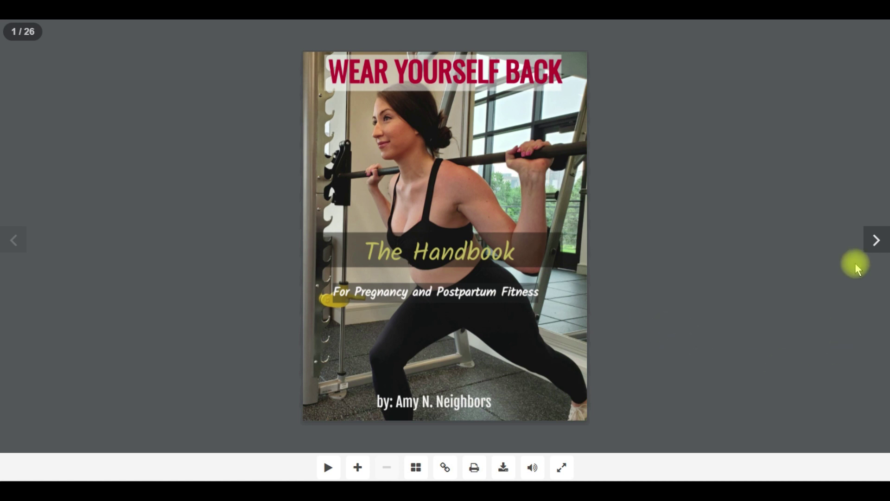
left_click(878, 242)
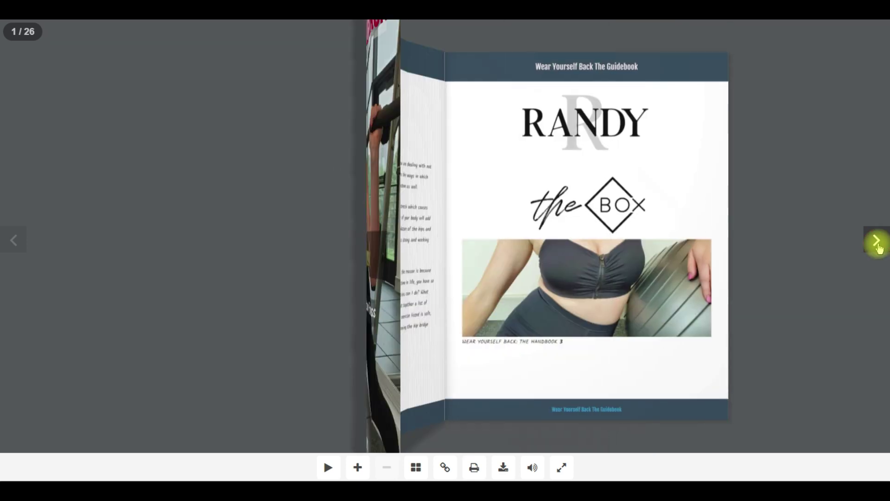
left_click(877, 241)
left_click(877, 241)
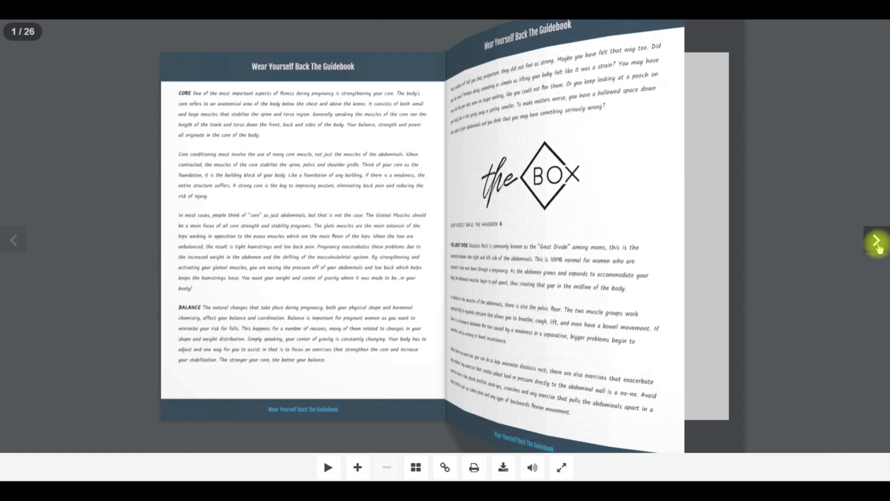
left_click(878, 241)
left_click(878, 241)
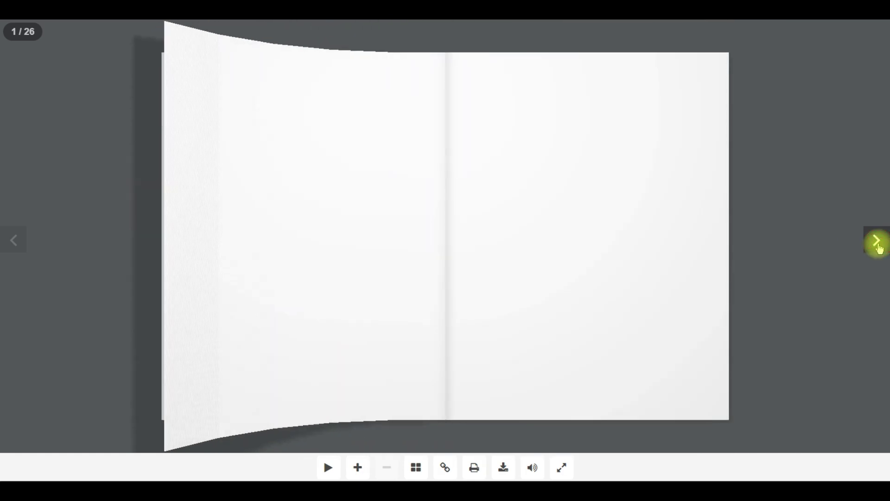
Page through the handbook flipbook's exercise photos and instructions to the end, then return to the project list
left_click(877, 241)
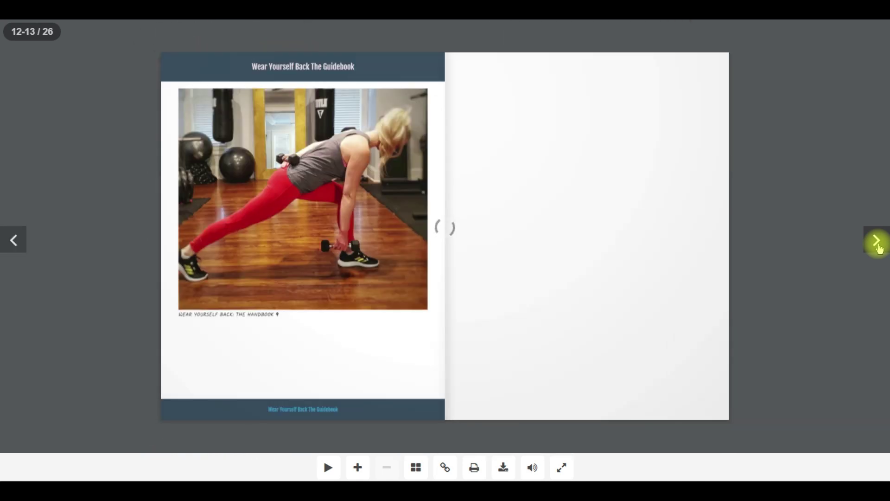
left_click(878, 243)
left_click(877, 242)
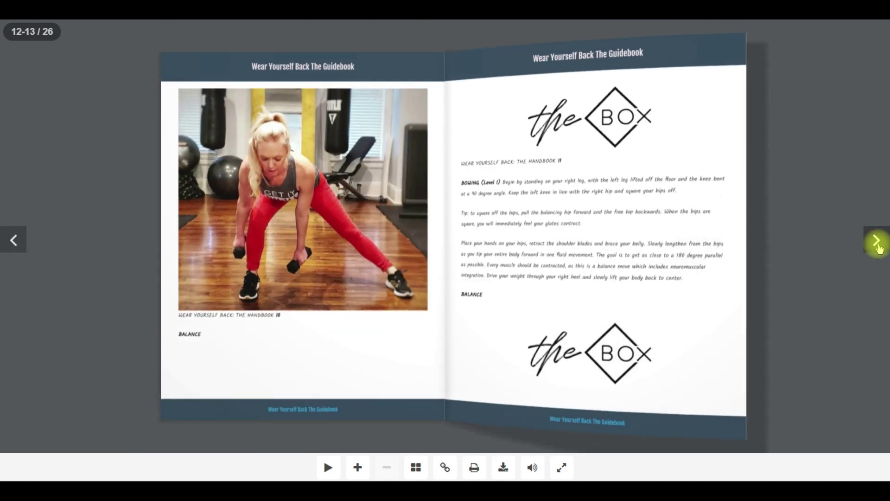
left_click(878, 243)
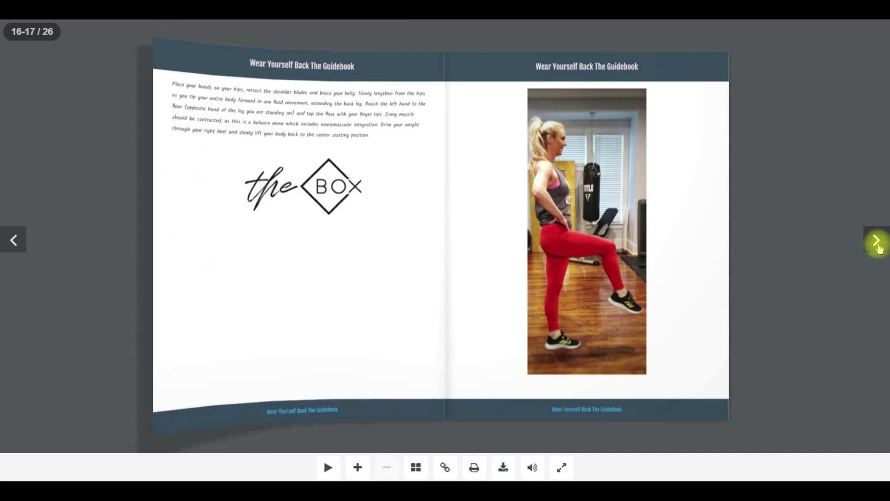
left_click(878, 243)
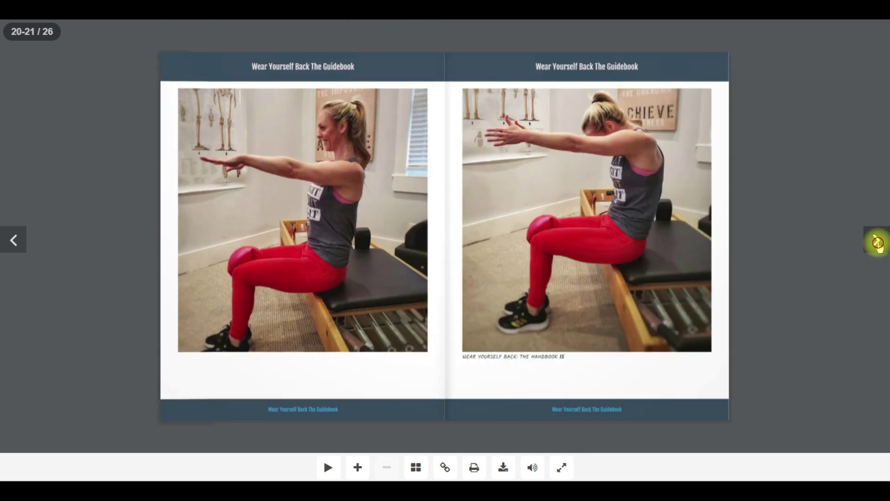
left_click(878, 242)
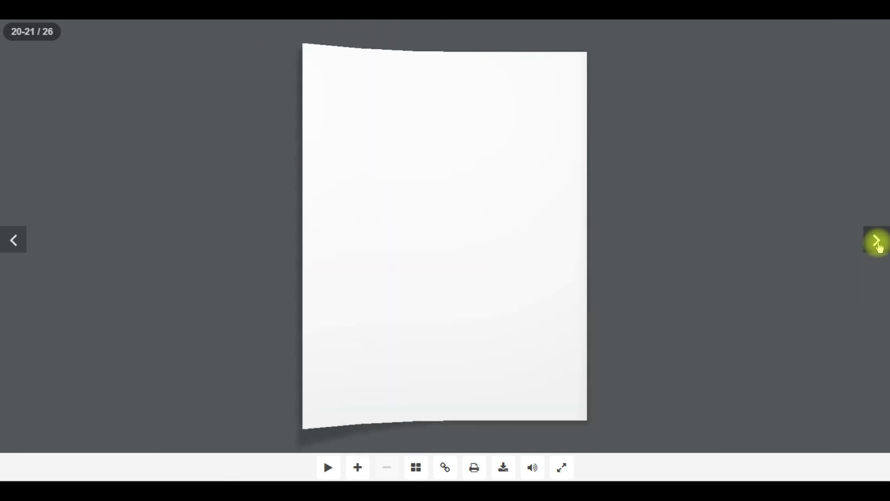
left_click(18, 240)
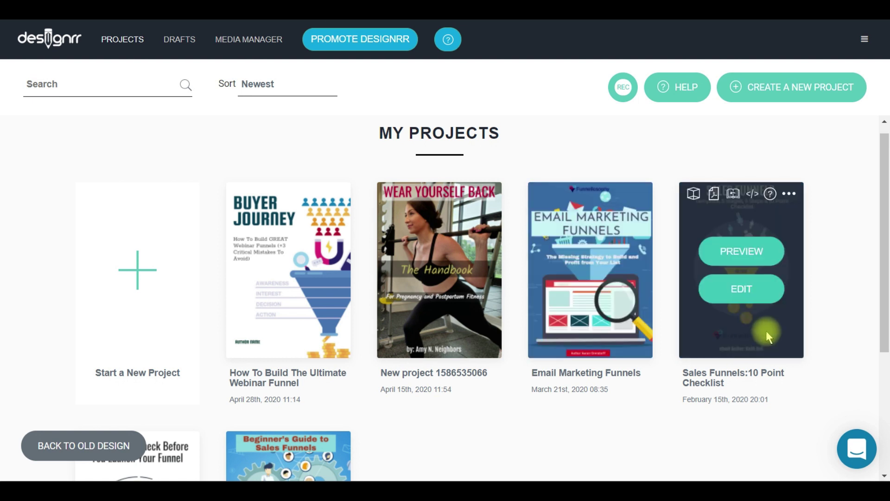
mouse_move(417, 283)
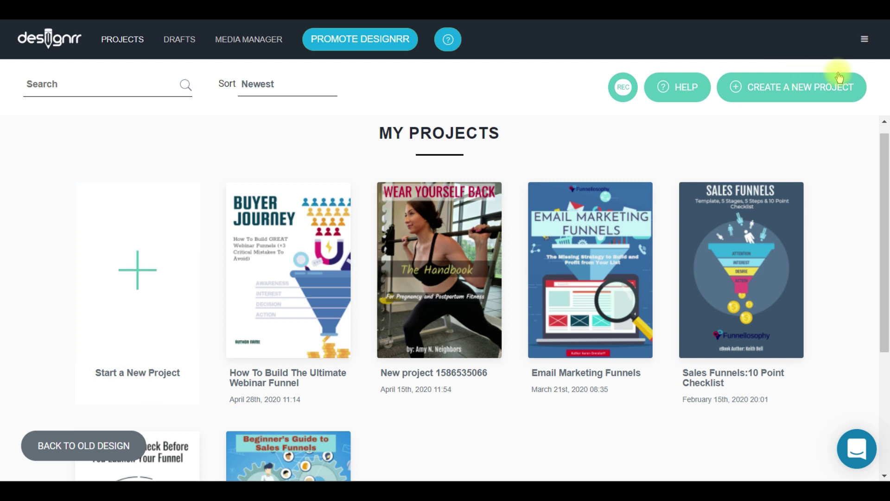
Start a new project and look over all the available and locked import options
left_click(812, 90)
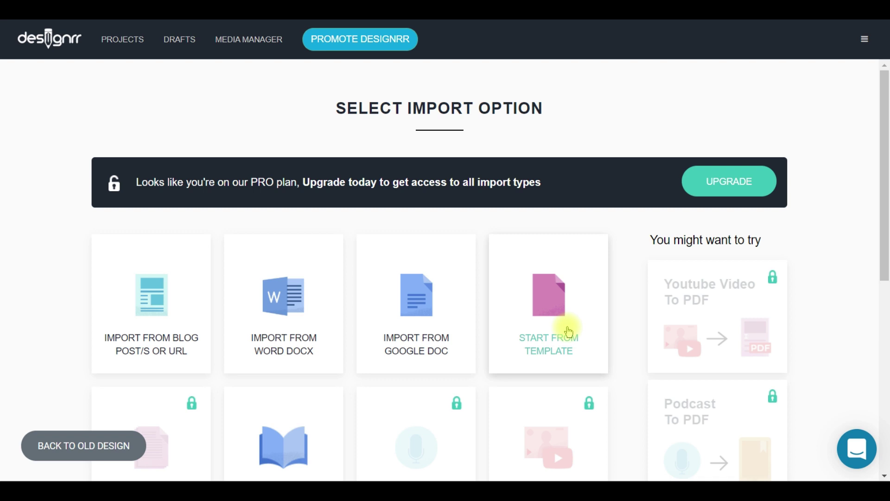
scroll(570, 333, "down", 4)
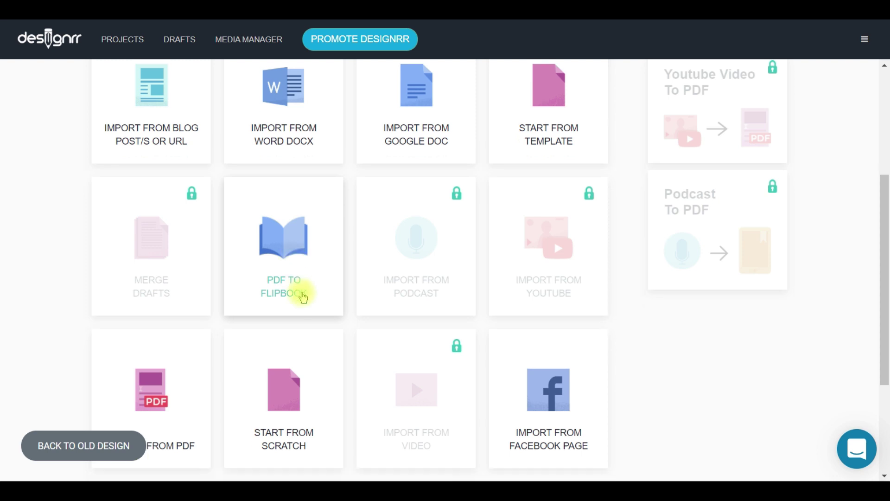
scroll(302, 294, "down", 3)
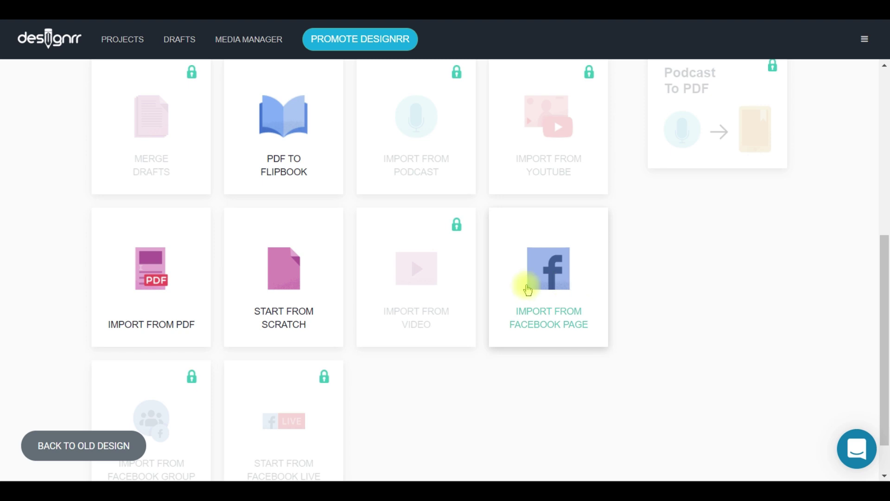
scroll(527, 284, "up", 4)
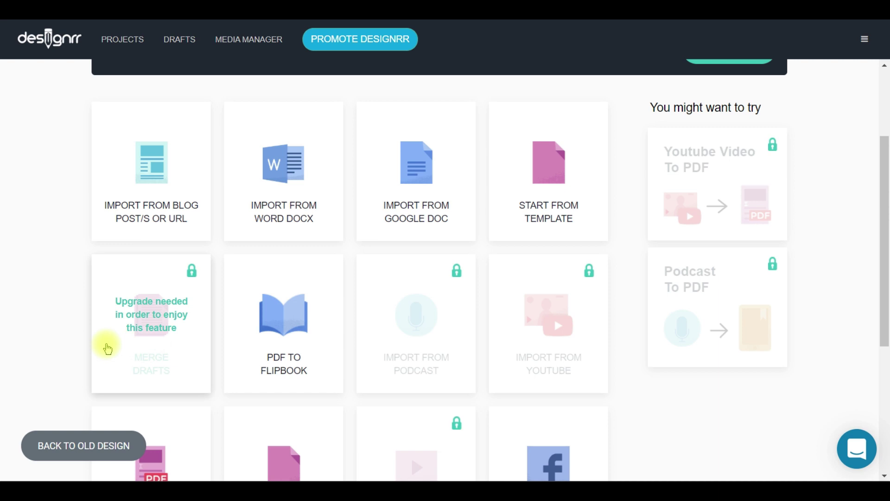
scroll(429, 279, "down", 2)
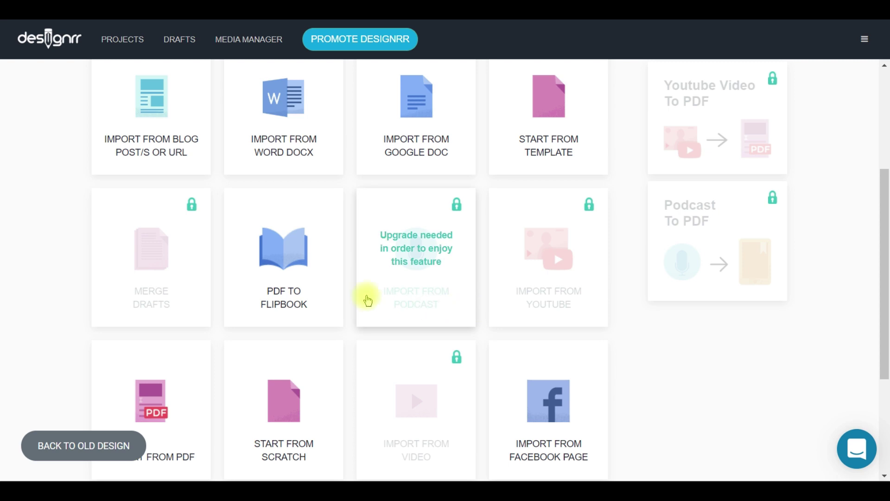
scroll(343, 292, "down", 4)
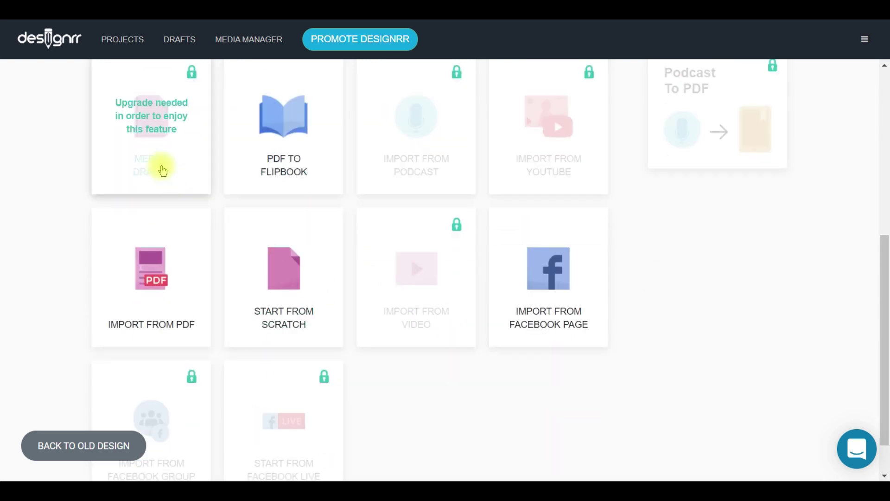
scroll(413, 350, "down", 1)
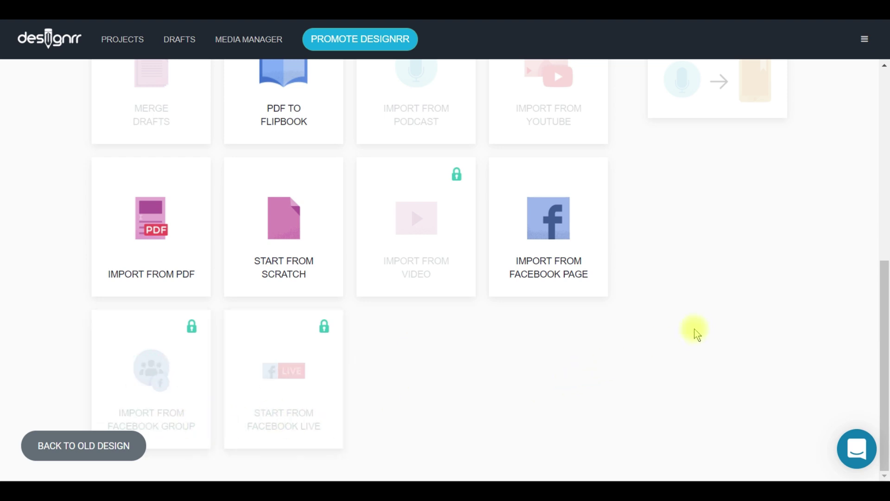
scroll(697, 325, "up", 3)
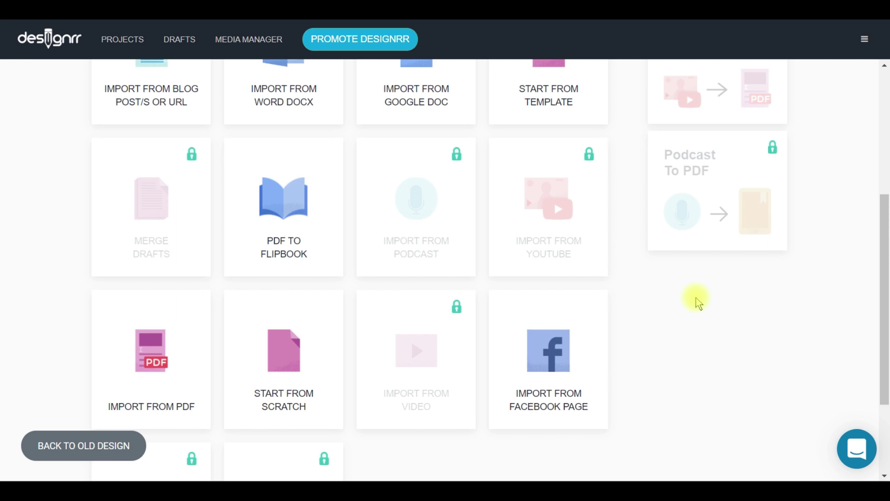
scroll(698, 303, "up", 4)
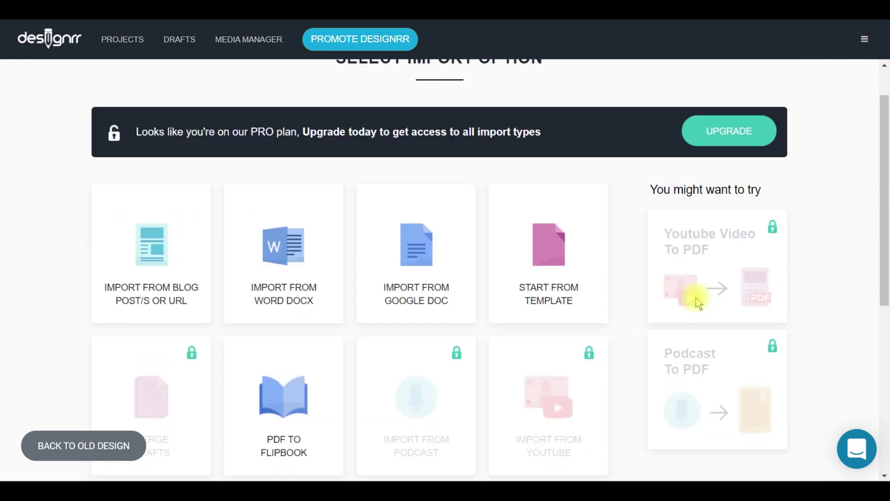
scroll(699, 304, "up", 1)
Choose the Word DOCX import option and upload "50 Facebook Post.docx" from the Documents folder on disk
scroll(722, 288, "down", 4)
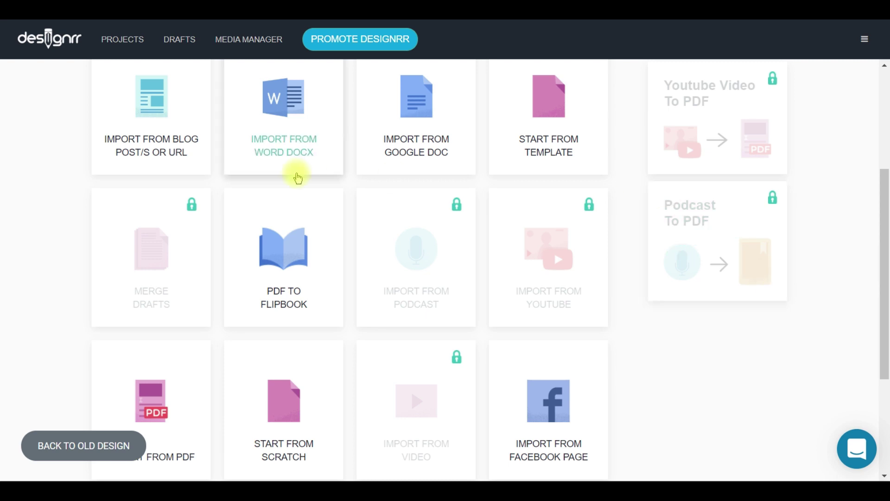
left_click(285, 123)
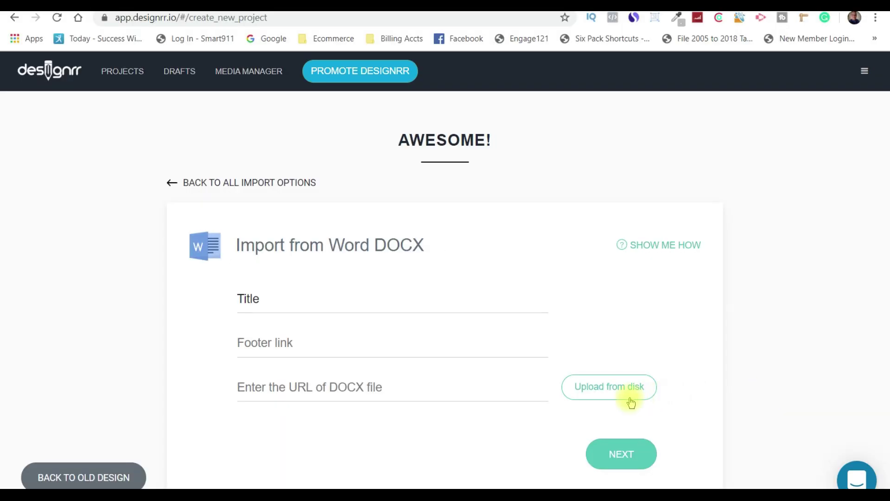
left_click(628, 395)
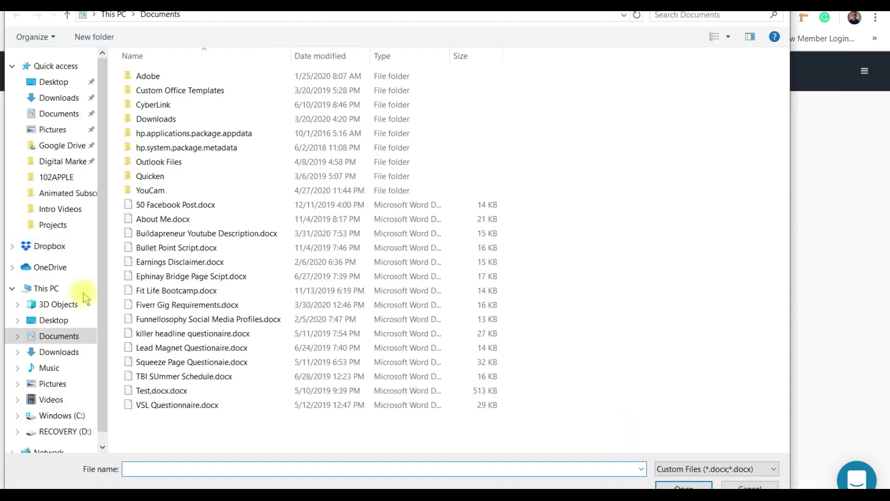
double_click(166, 209)
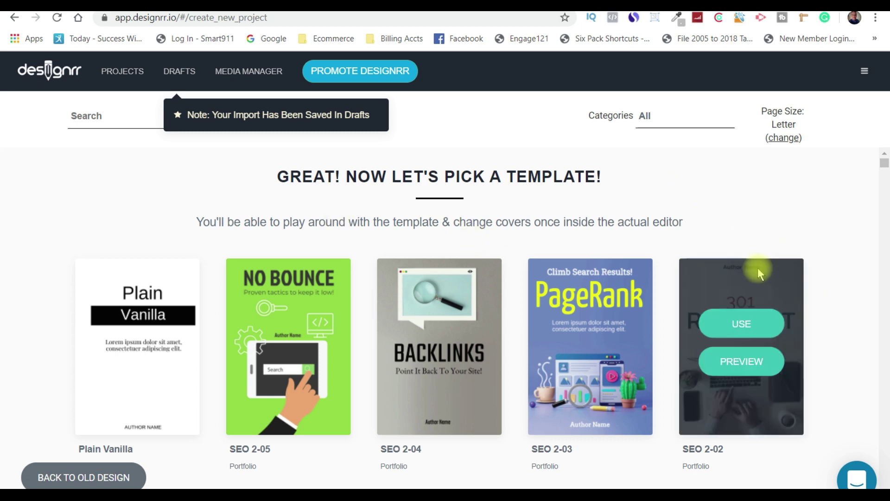
Browse the template gallery across all categories, looking over the cover designs down to the Social Media Marketing v3 and Music templates
scroll(758, 268, "down", 3)
scroll(761, 263, "down", 3)
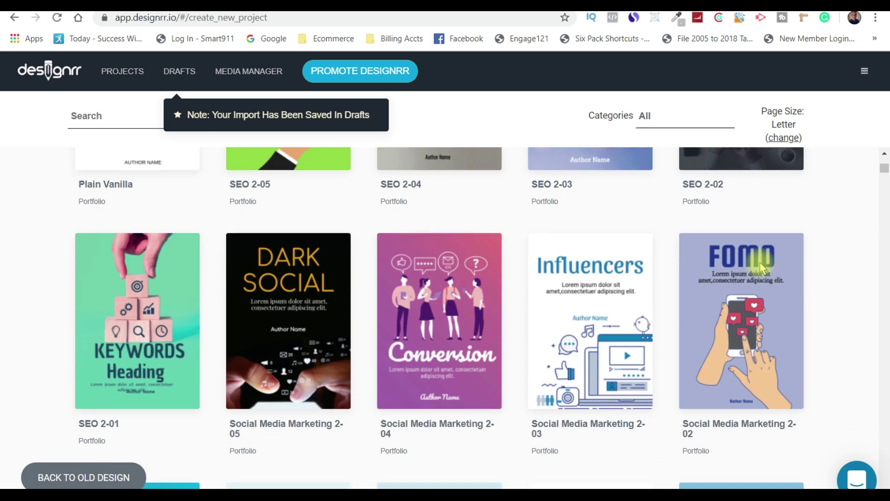
scroll(760, 262, "down", 3)
scroll(761, 262, "down", 3)
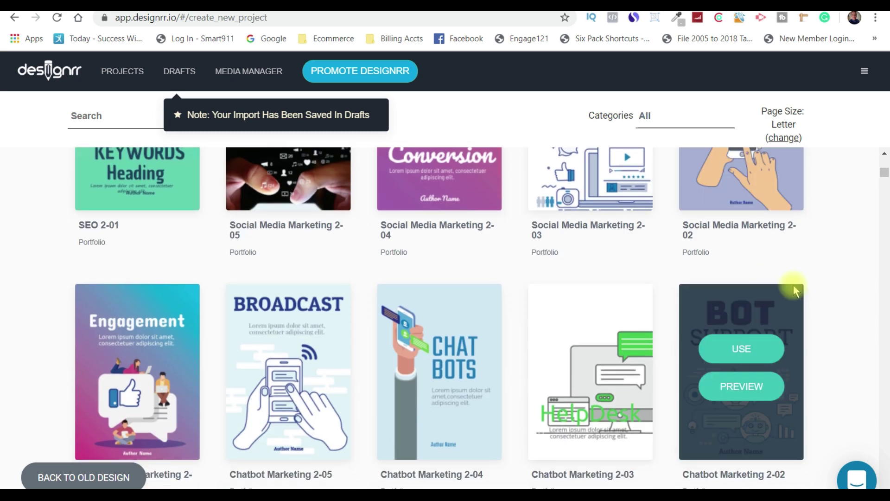
scroll(794, 285, "down", 2)
scroll(793, 286, "down", 3)
scroll(791, 285, "down", 8)
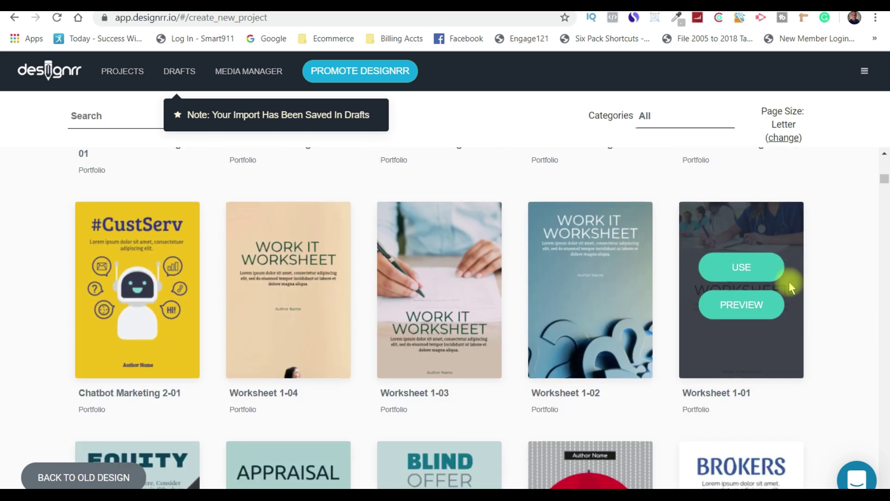
scroll(789, 282, "down", 7)
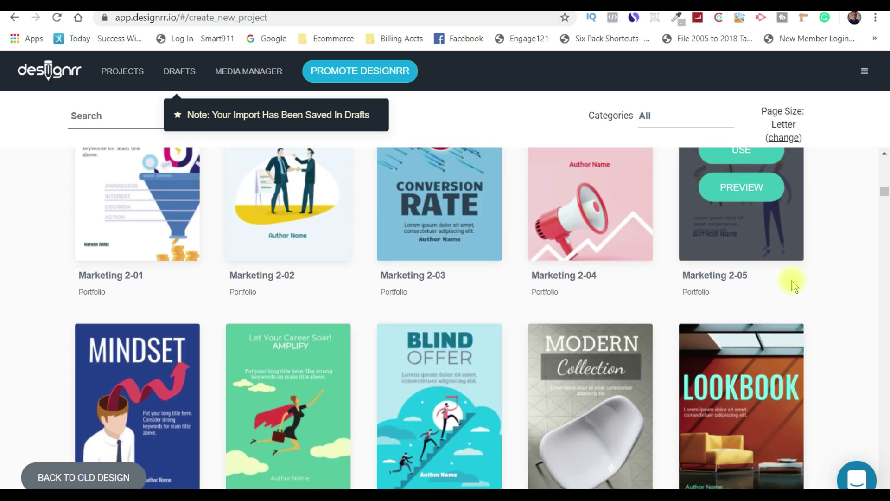
scroll(791, 281, "down", 7)
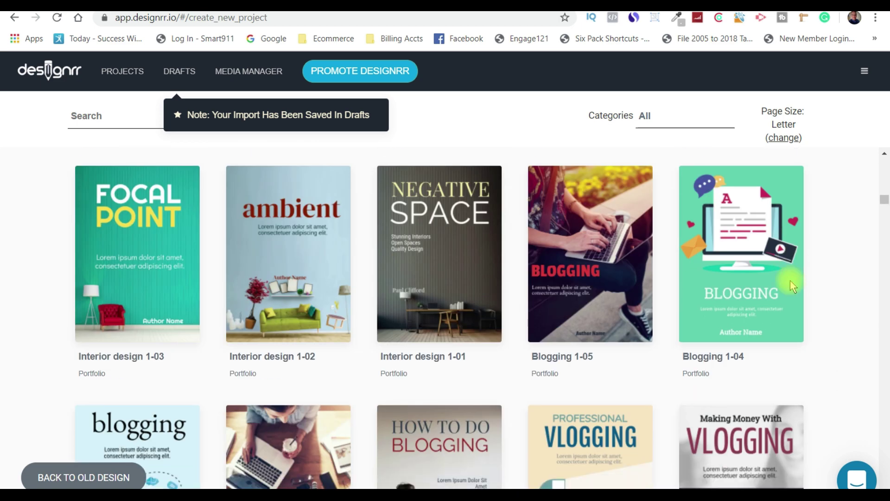
scroll(790, 280, "down", 8)
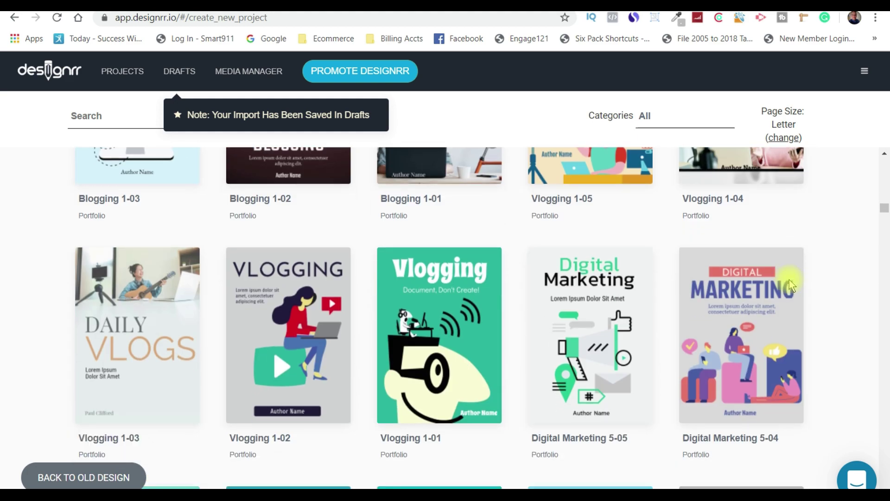
scroll(789, 282, "down", 4)
scroll(791, 285, "down", 3)
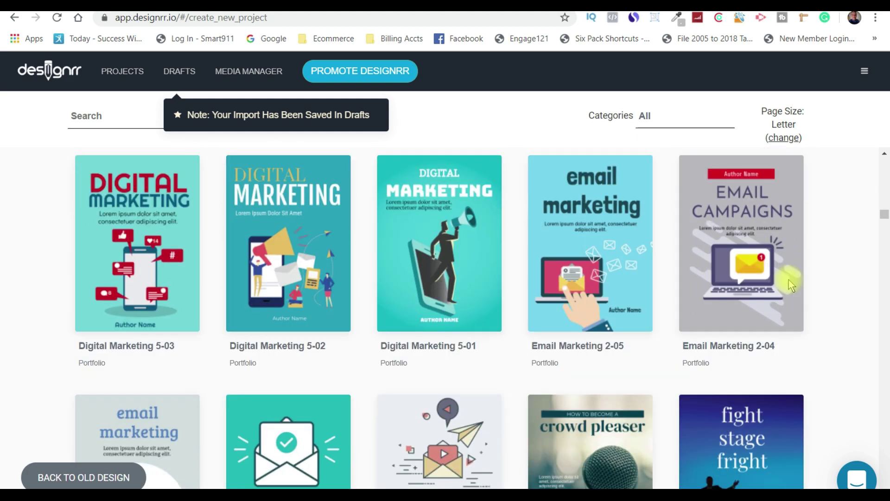
scroll(791, 285, "down", 2)
scroll(792, 284, "down", 8)
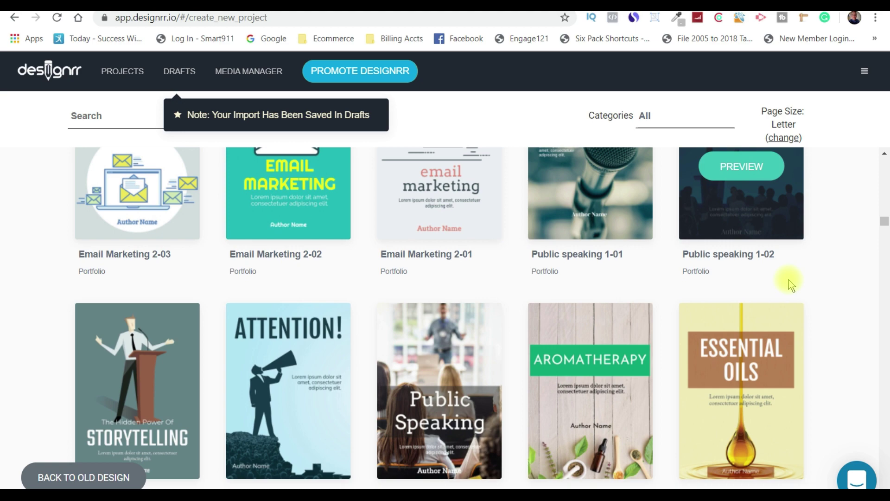
scroll(791, 285, "down", 9)
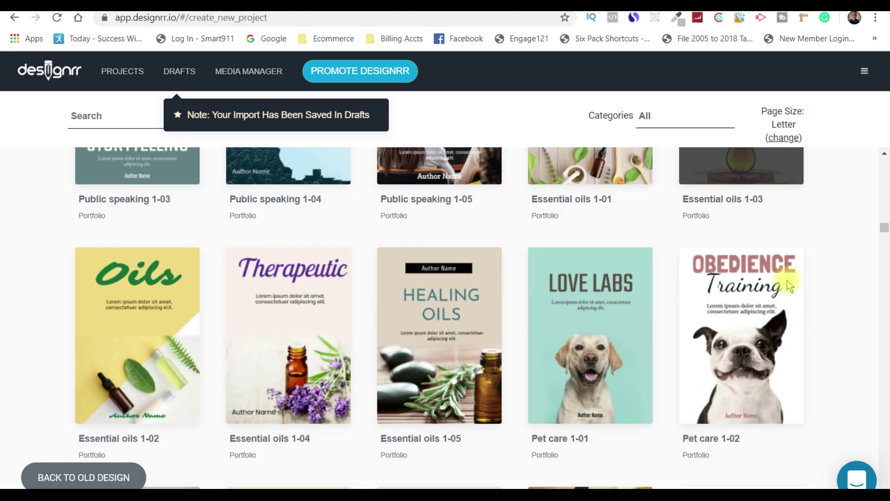
scroll(791, 285, "down", 8)
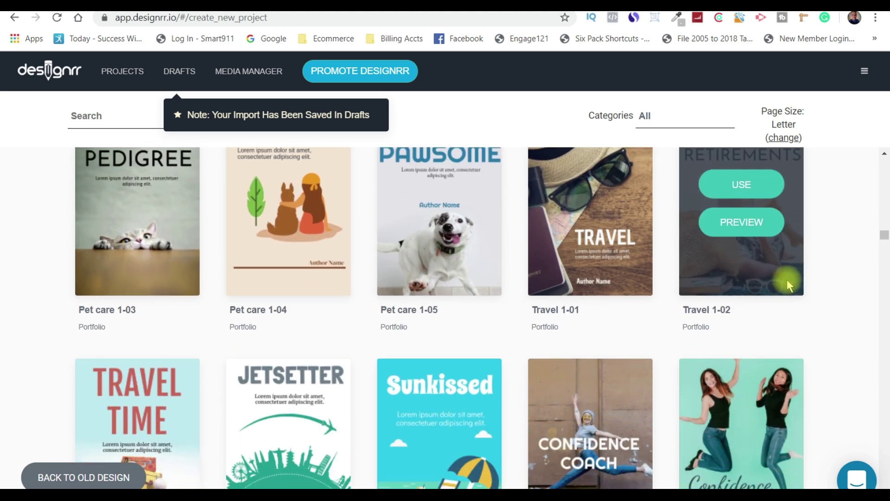
scroll(790, 286, "down", 6)
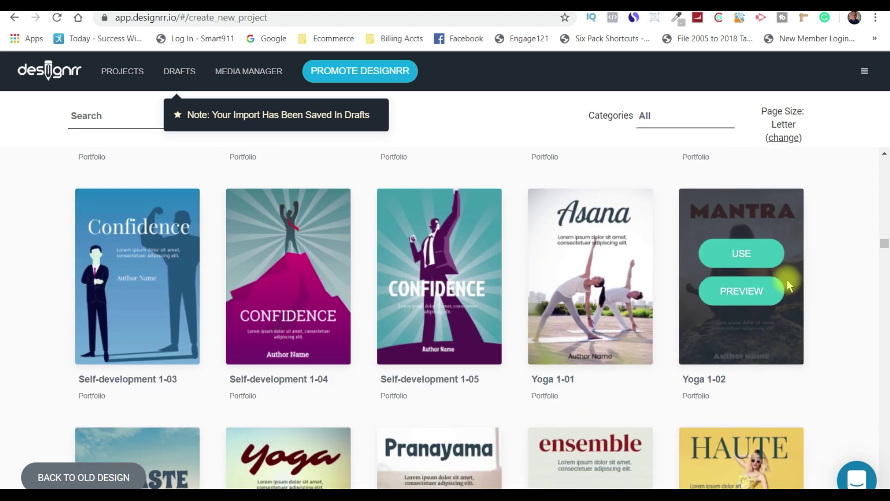
scroll(789, 283, "down", 9)
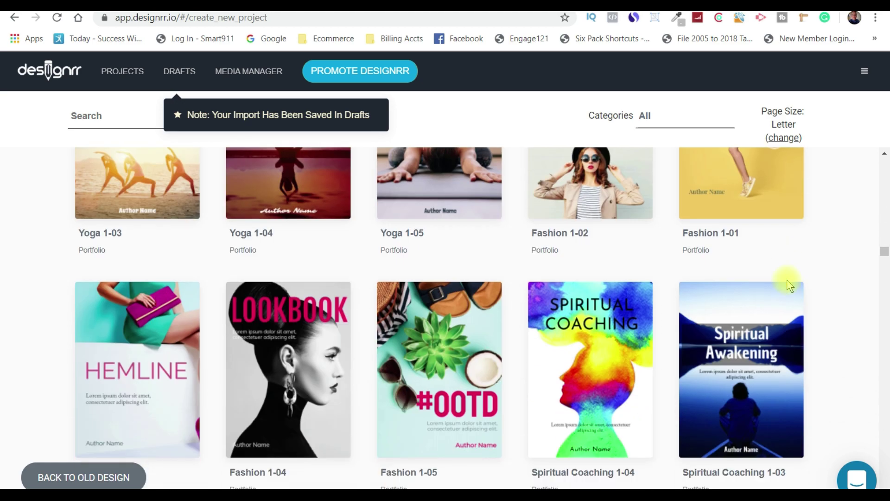
scroll(790, 284, "down", 8)
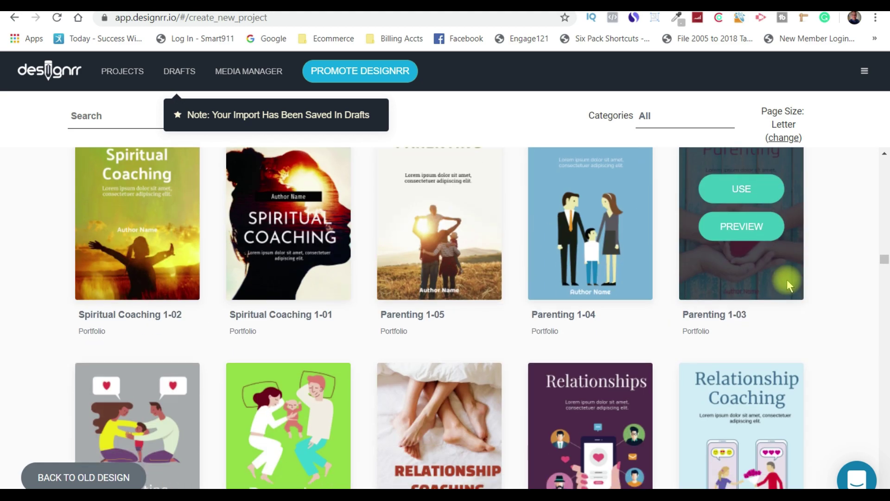
scroll(786, 279, "down", 9)
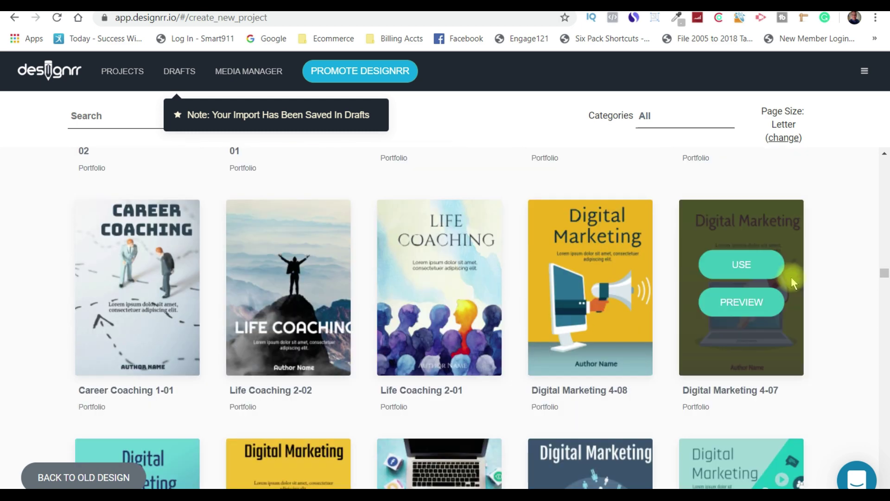
scroll(791, 277, "down", 4)
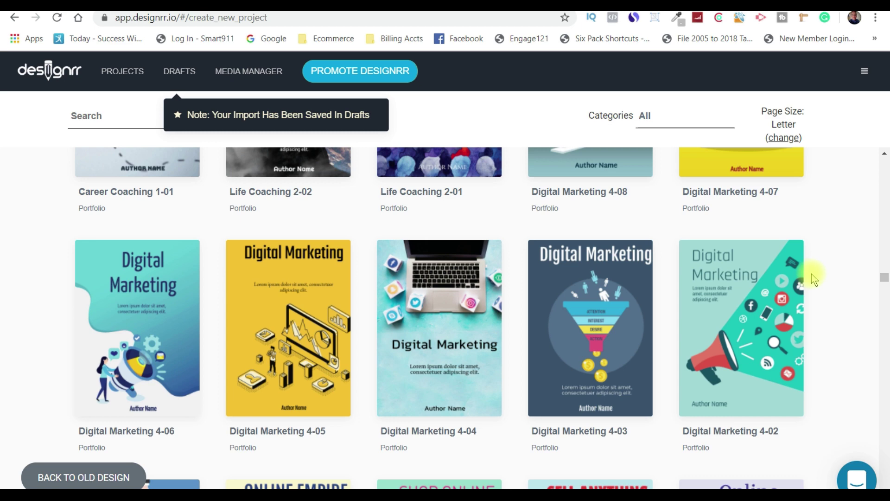
scroll(841, 279, "down", 3)
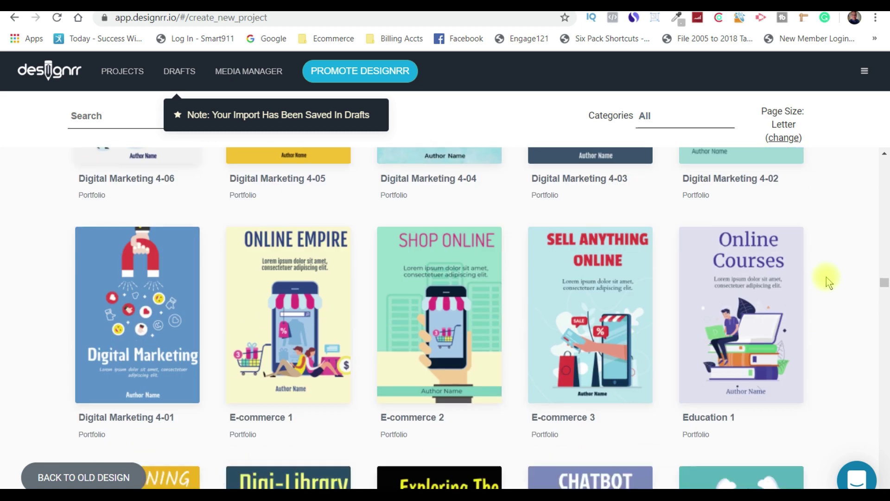
scroll(827, 277, "down", 2)
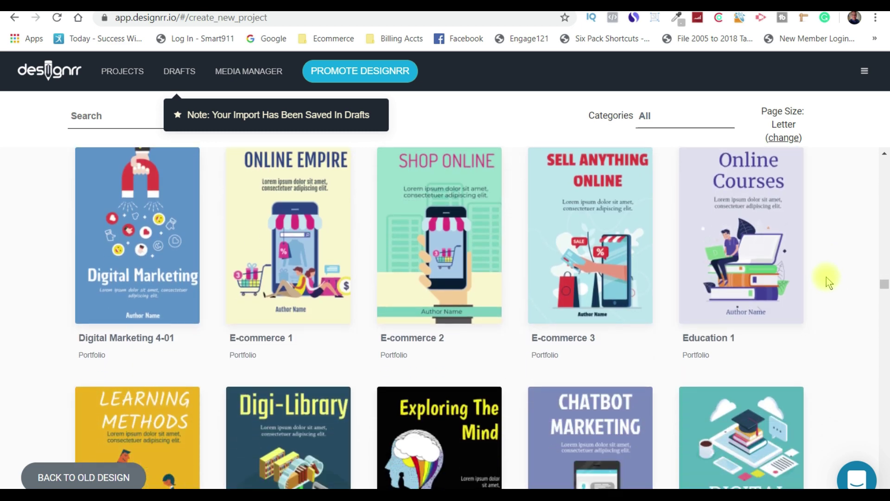
scroll(827, 277, "down", 8)
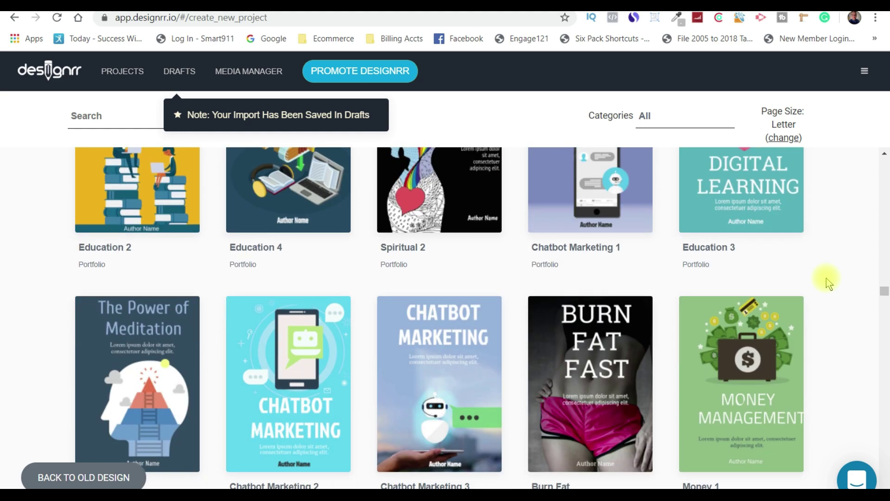
scroll(827, 277, "down", 4)
scroll(827, 277, "down", 3)
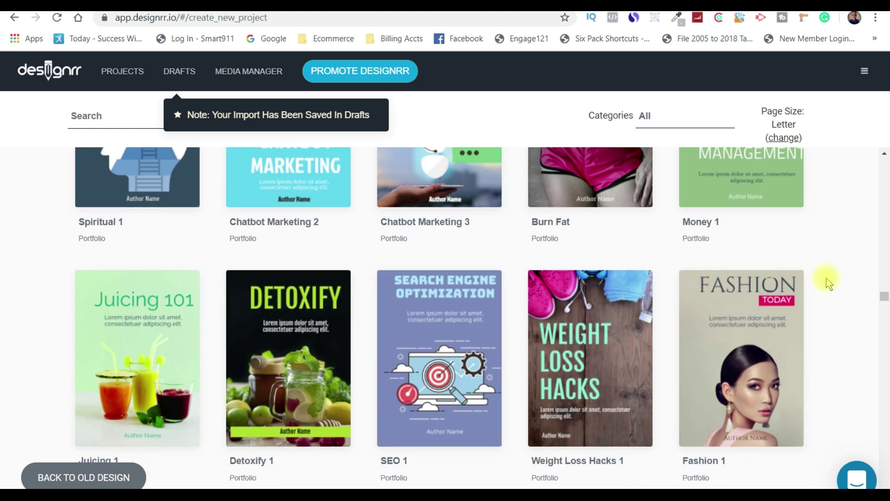
scroll(825, 286, "down", 5)
scroll(823, 287, "down", 5)
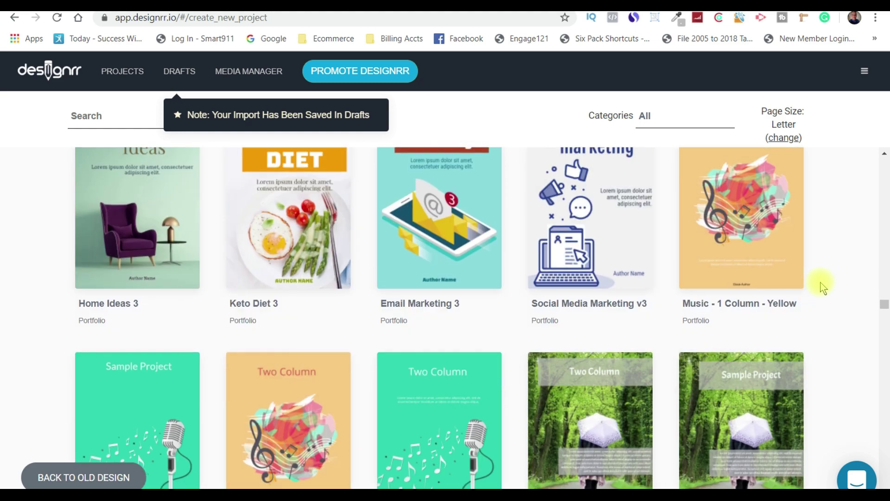
Preview the Social Media Marketing v3 template, close the preview and use that template for the imported document
scroll(821, 285, "up", 3)
mouse_move(605, 318)
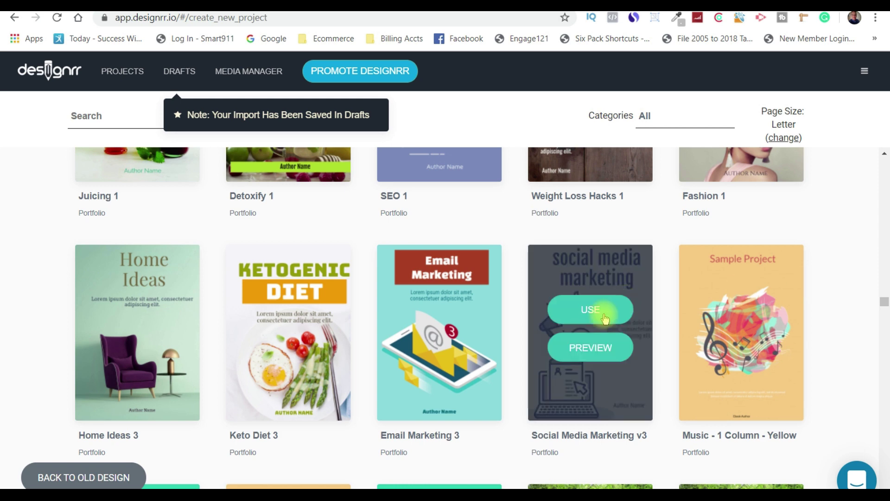
left_click(587, 352)
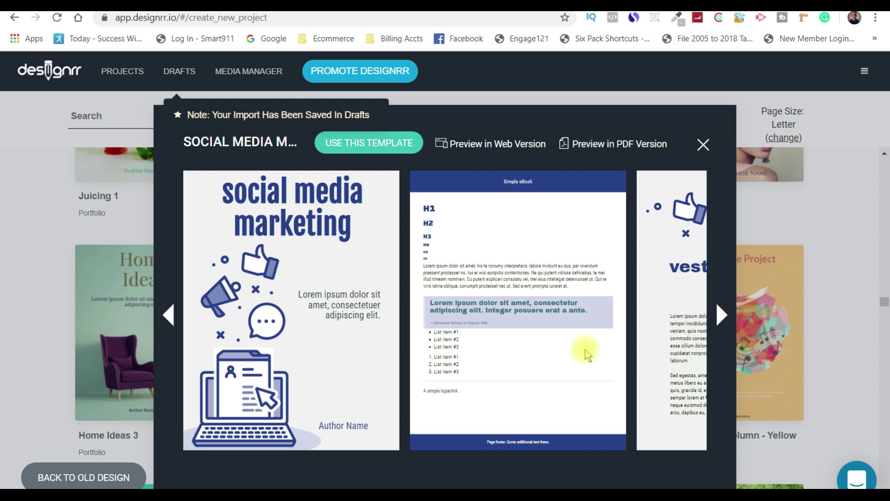
left_click(704, 144)
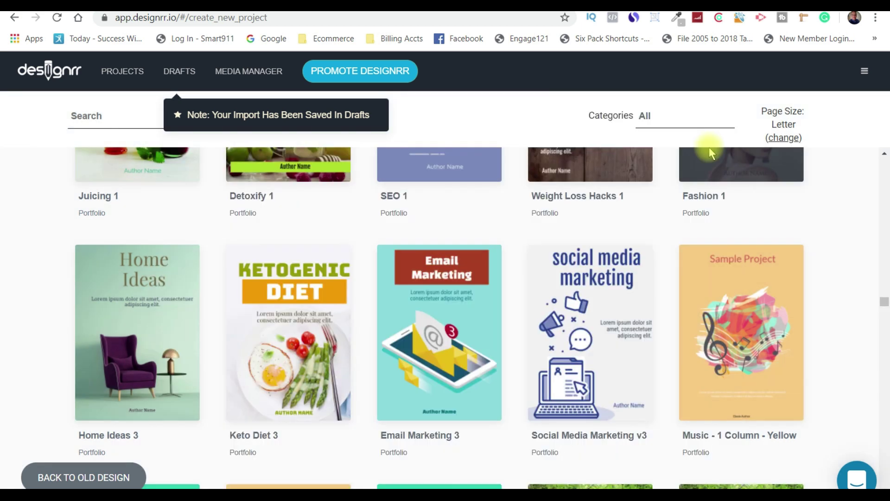
mouse_move(626, 349)
left_click(596, 312)
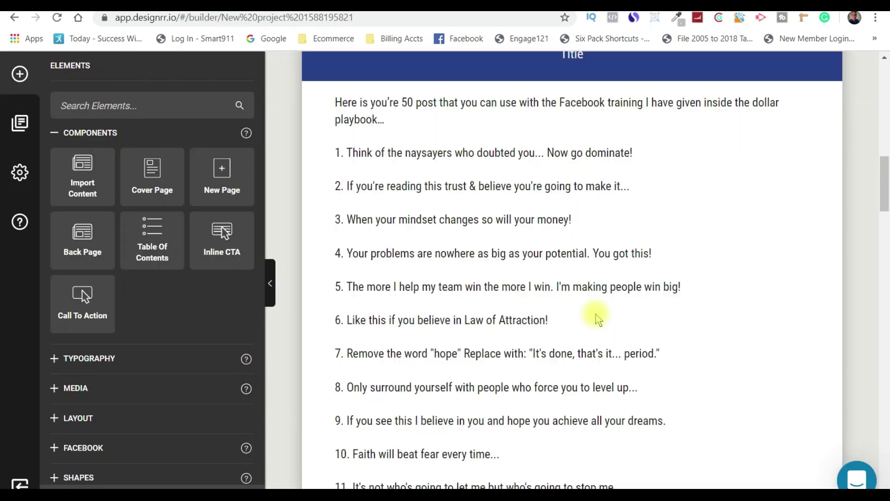
Examine the generated ebook in the editor, from the cover through the numbered post pages to the back page
scroll(710, 290, "up", 15)
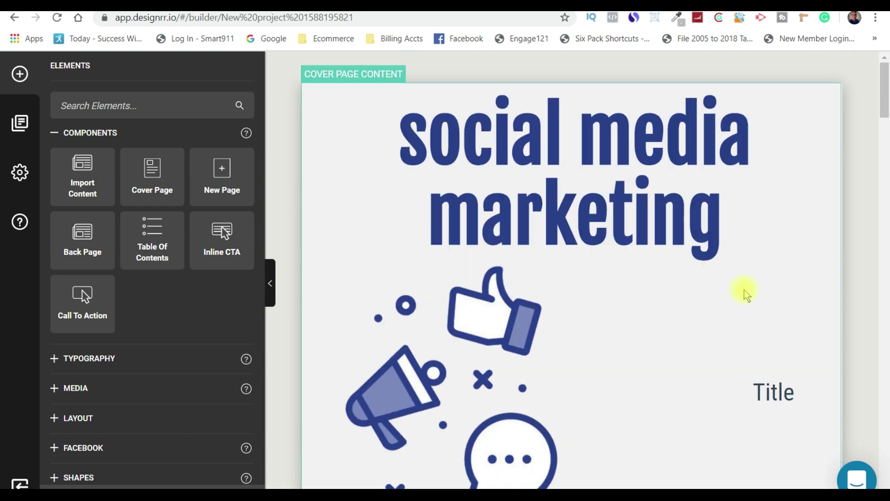
scroll(746, 293, "down", 10)
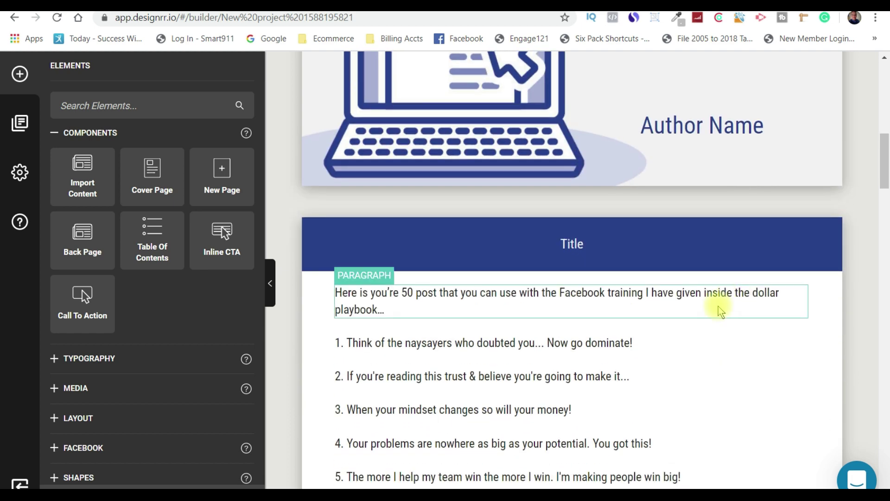
scroll(719, 307, "down", 10)
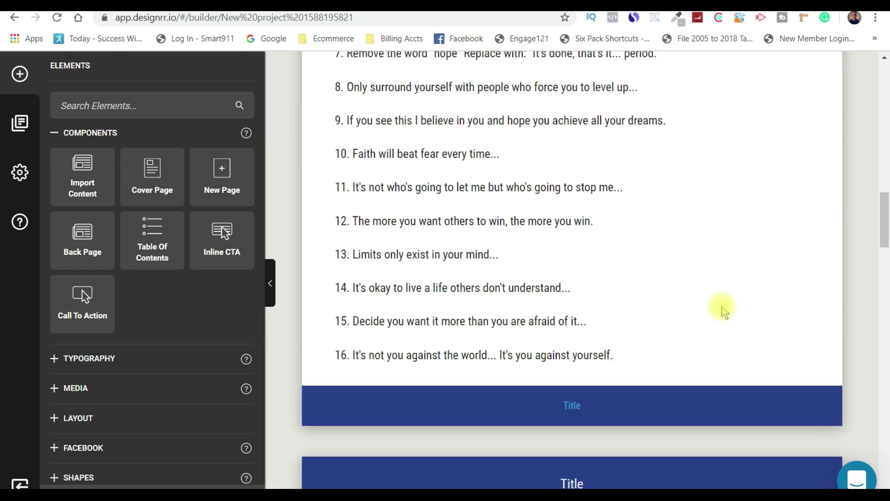
scroll(724, 312, "down", 10)
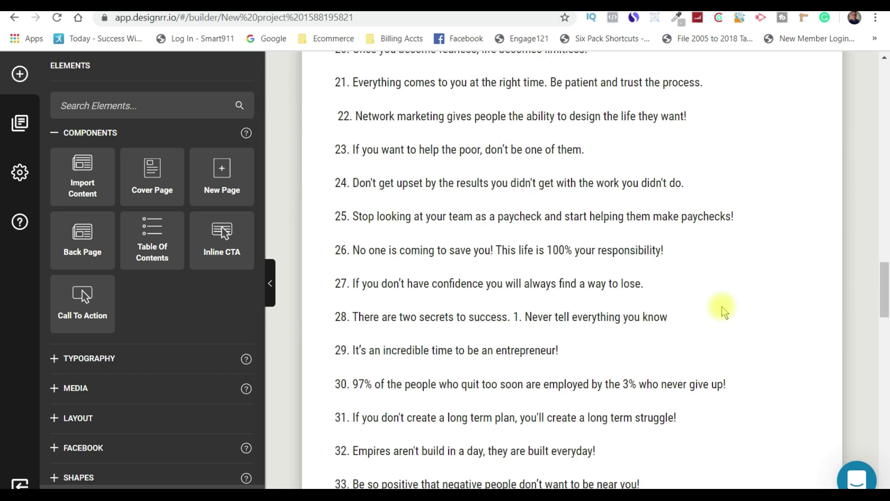
scroll(725, 312, "down", 10)
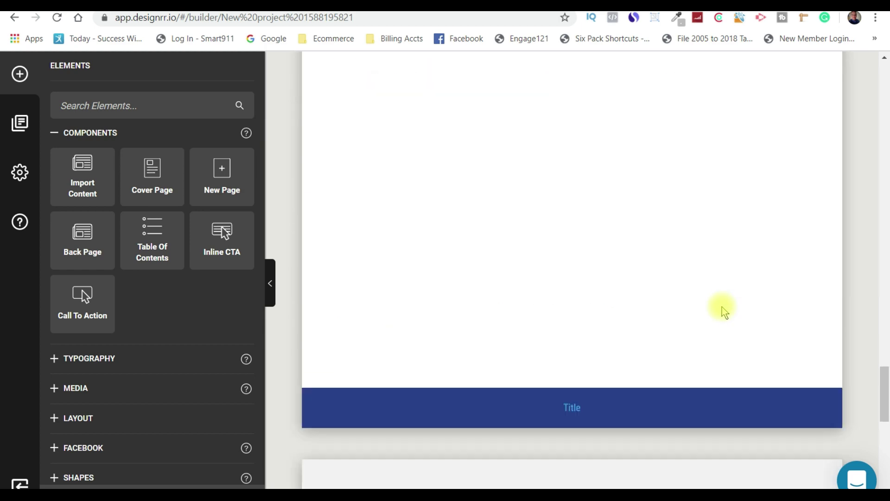
scroll(725, 312, "up", 1)
scroll(724, 306, "down", 10)
scroll(726, 306, "up", 7)
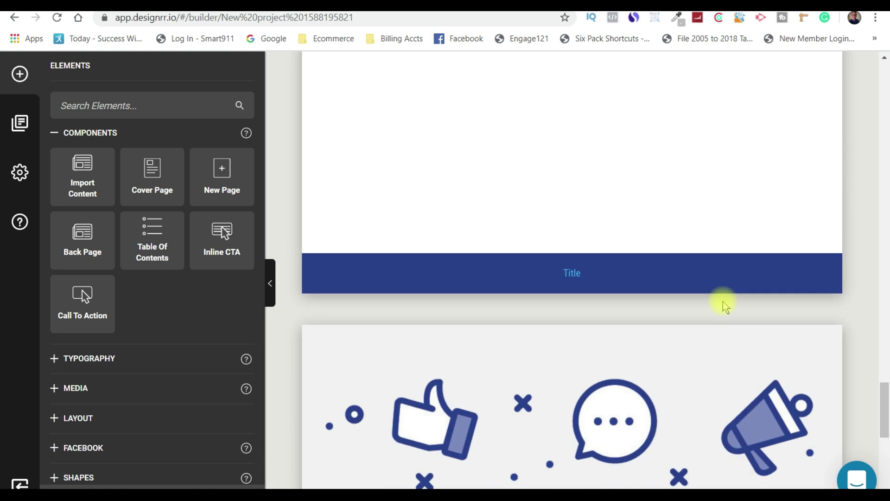
scroll(723, 301, "up", 20)
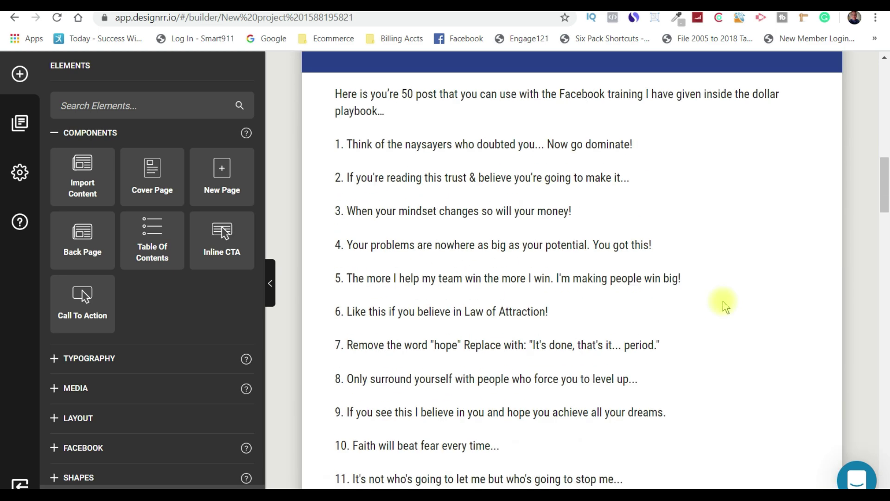
Review the imported Facebook posts across the ebook's content pages, from the introduction through post 40
scroll(723, 301, "up", 10)
scroll(723, 301, "down", 10)
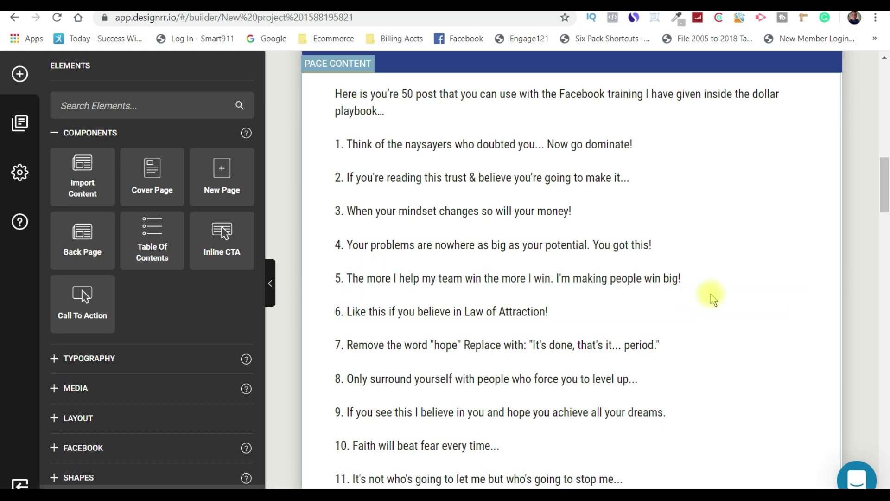
scroll(712, 297, "down", 6)
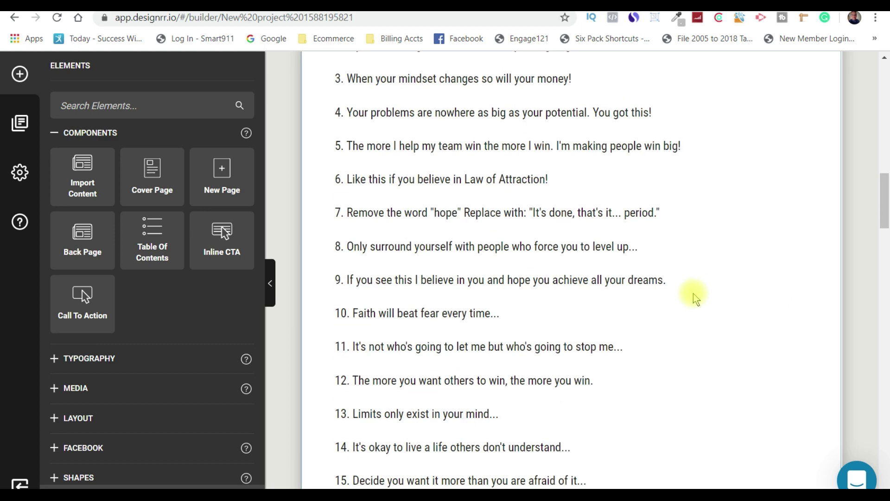
scroll(693, 293, "down", 7)
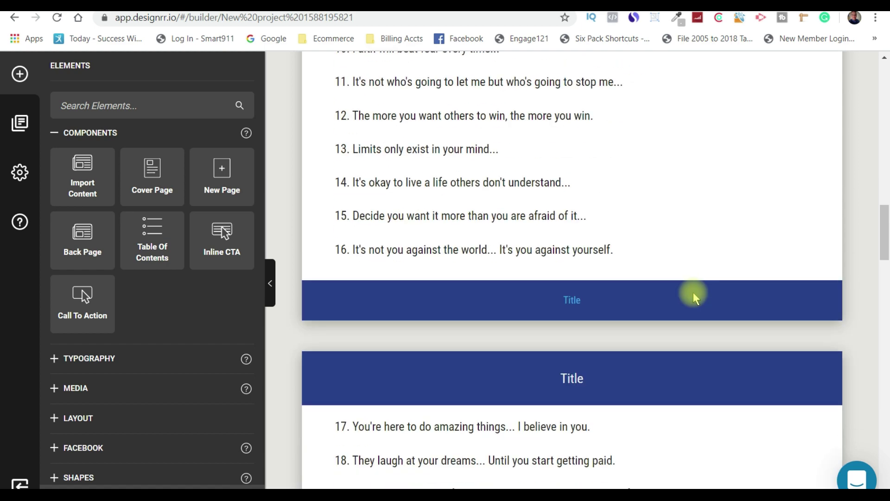
scroll(694, 294, "down", 10)
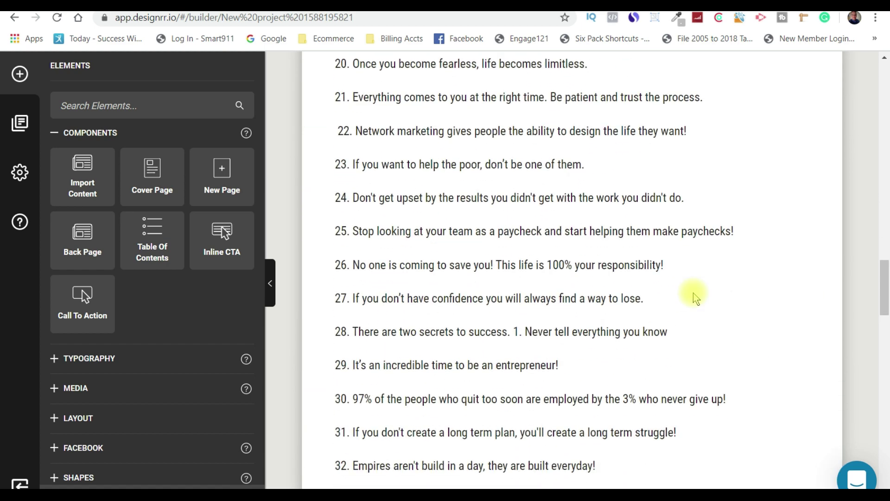
scroll(692, 297, "down", 10)
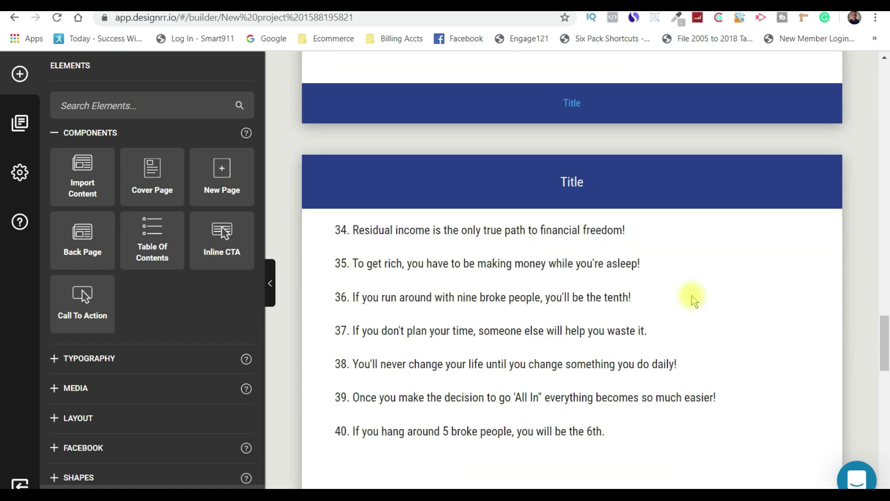
scroll(690, 294, "up", 20)
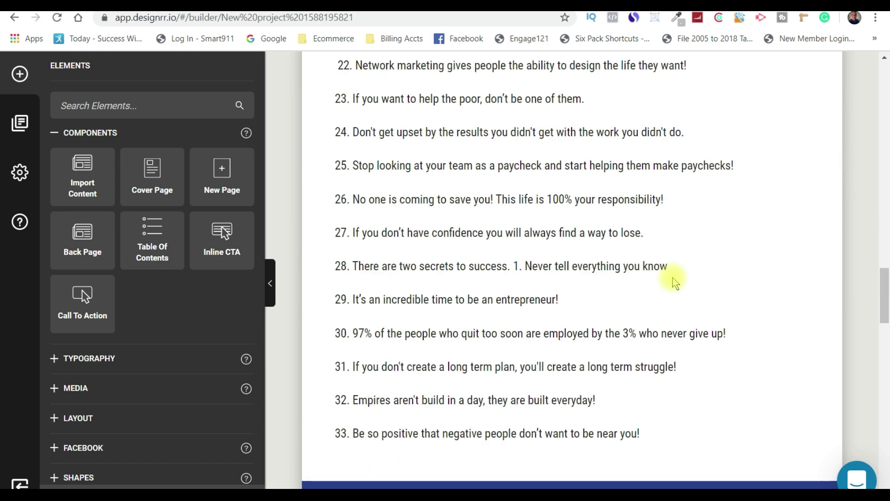
scroll(615, 271, "up", 10)
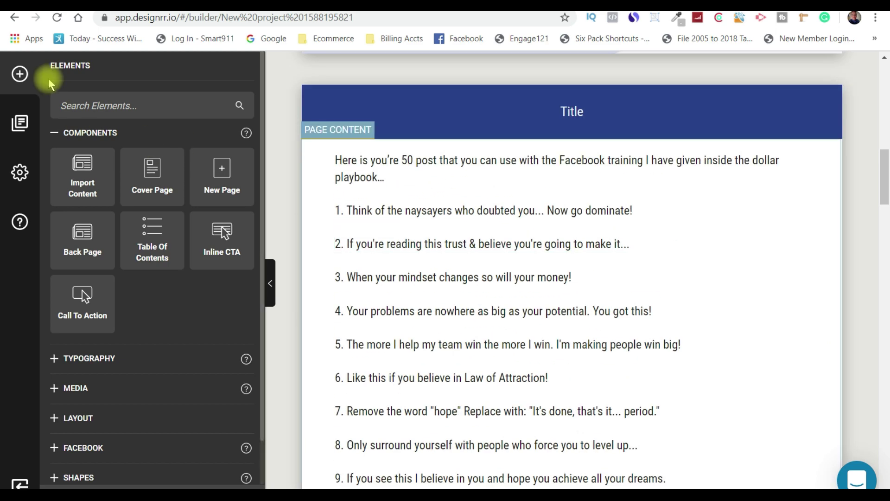
Leave the editor for the project import options, look them over and choose the import from blog posts or URL
left_click(11, 24)
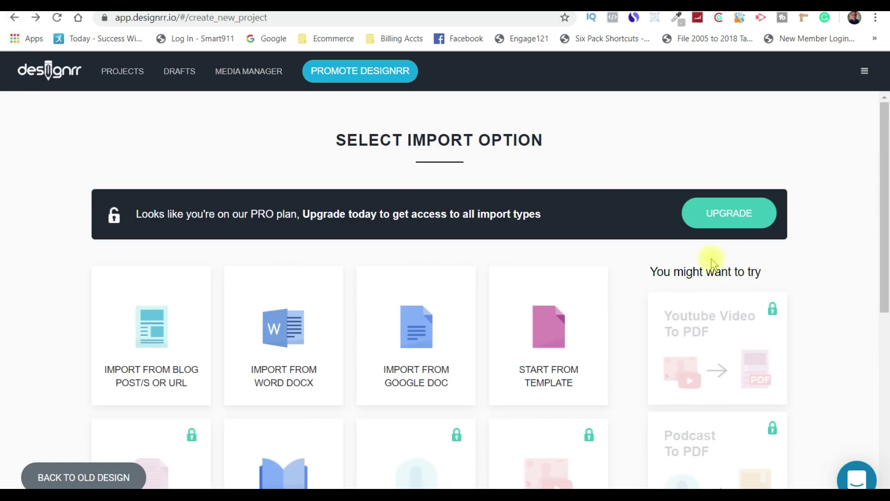
scroll(838, 265, "down", 4)
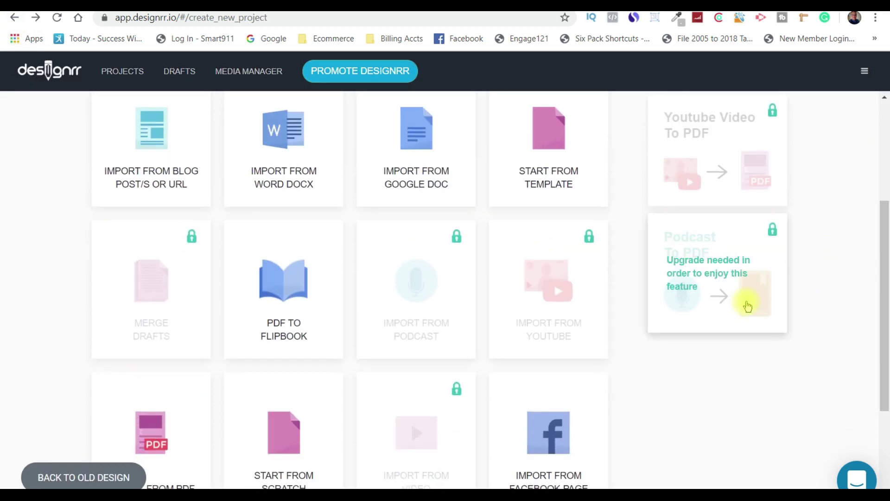
scroll(745, 296, "down", 3)
scroll(780, 292, "up", 6)
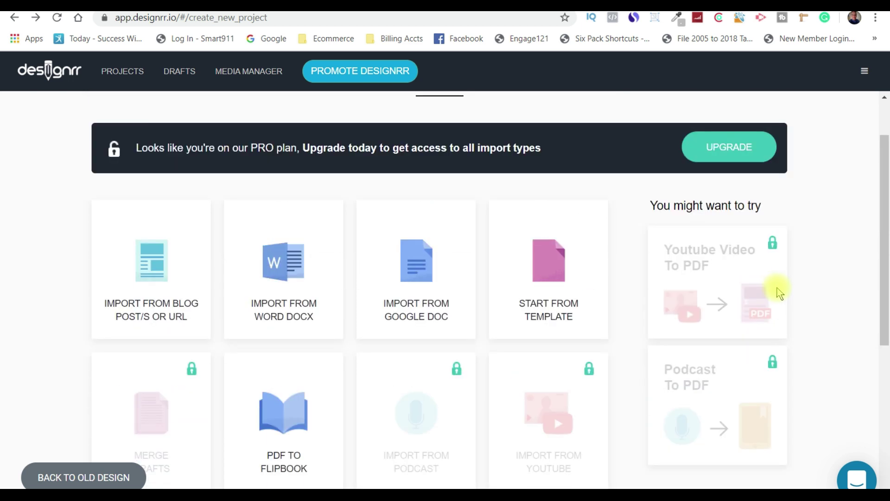
left_click(158, 284)
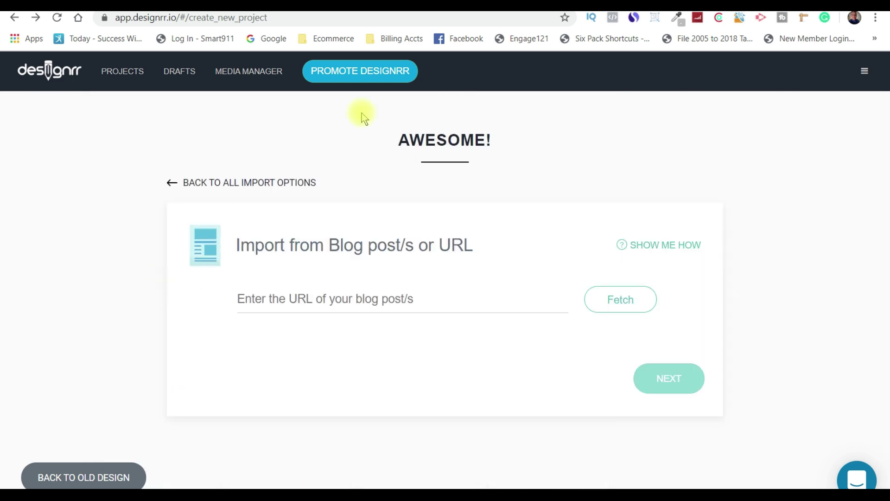
Go to Google and search for "clickfunnels blog"
left_click(272, 42)
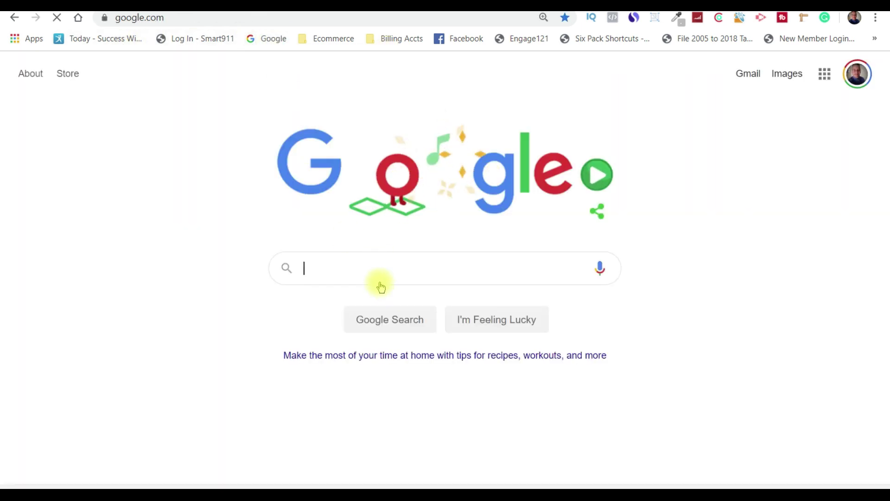
left_click(377, 275)
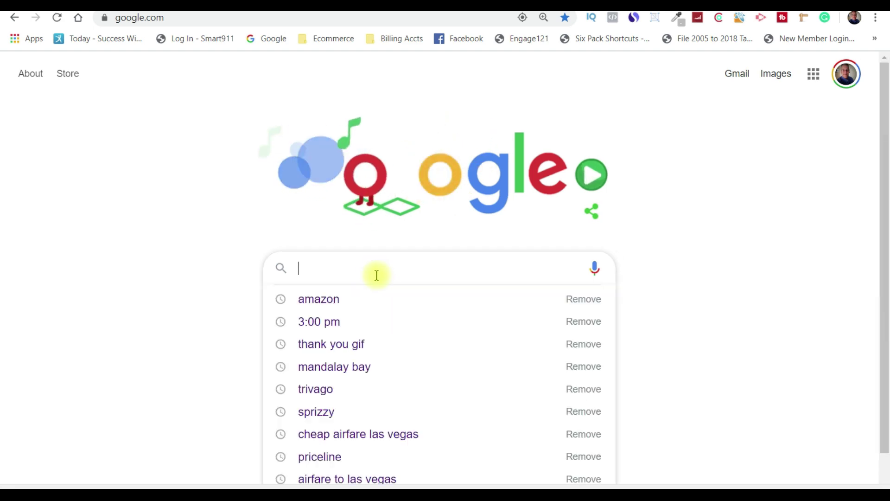
type("Clic")
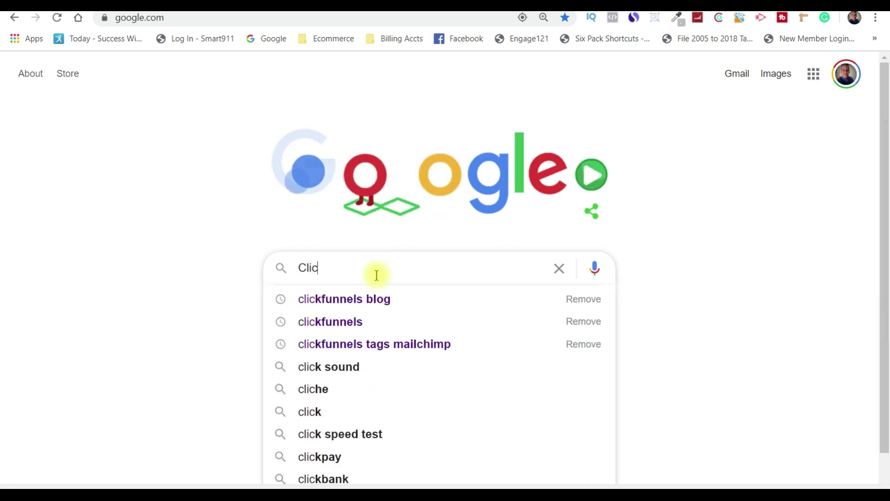
type("kfunnel")
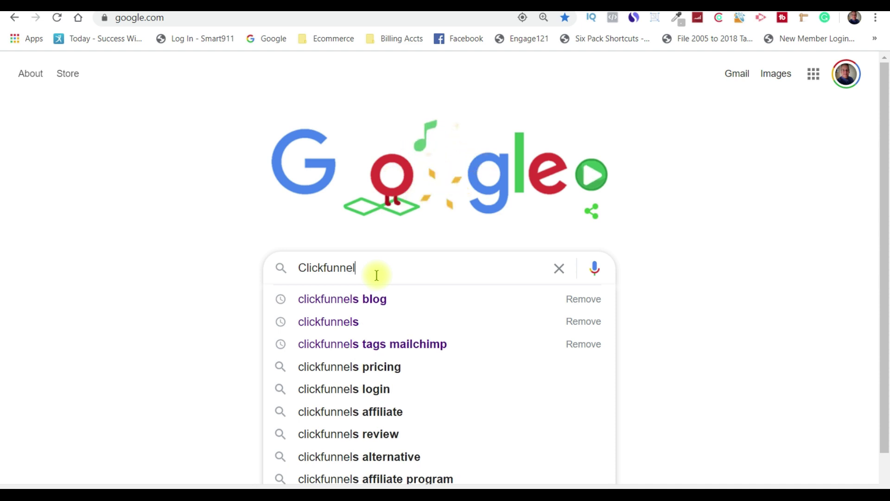
type("s Blo")
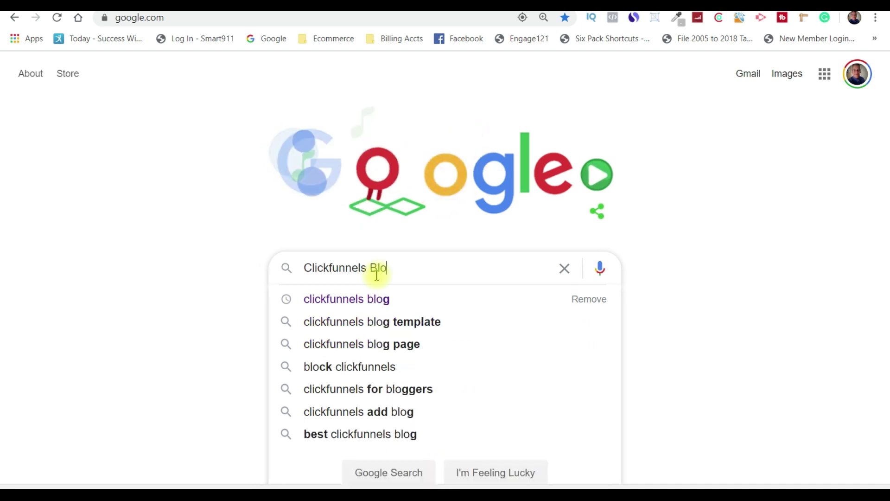
type("g")
left_click(383, 299)
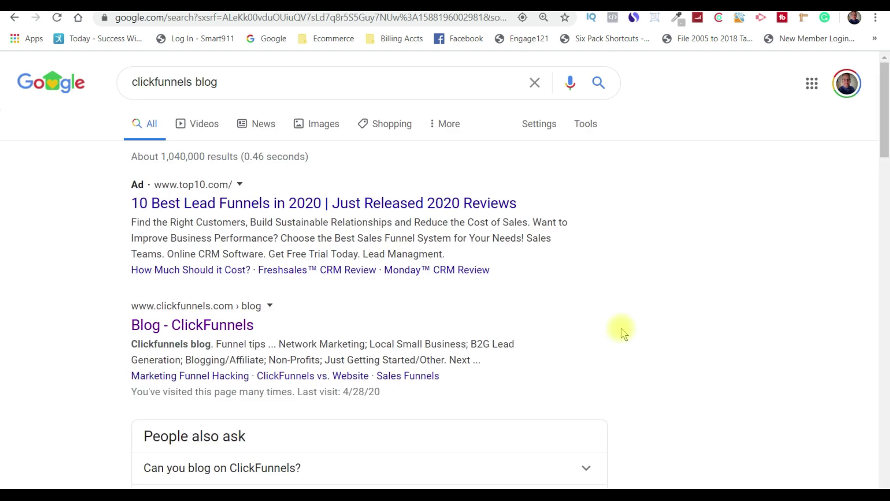
Open the ClickFunnels blog from the search results and open its article "How to Start an Online Store With ClickFunnels (in 5 Easy Steps!)"
scroll(624, 327, "down", 4)
scroll(477, 304, "up", 2)
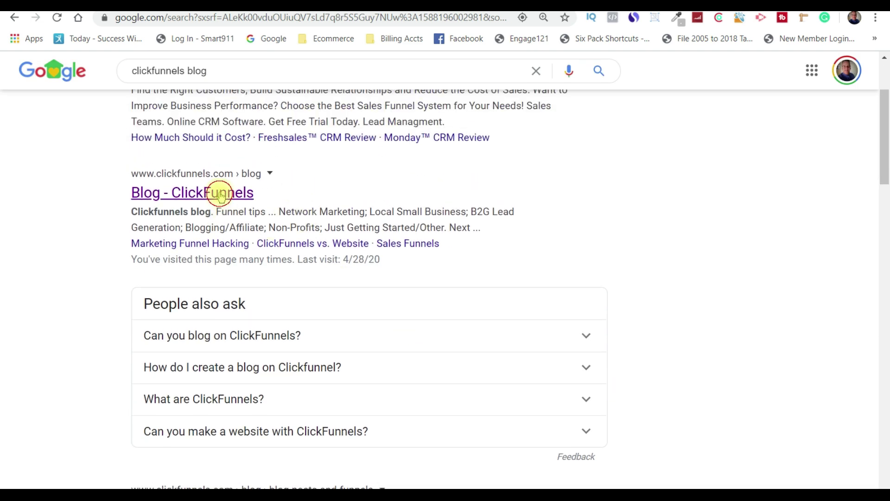
left_click(220, 194)
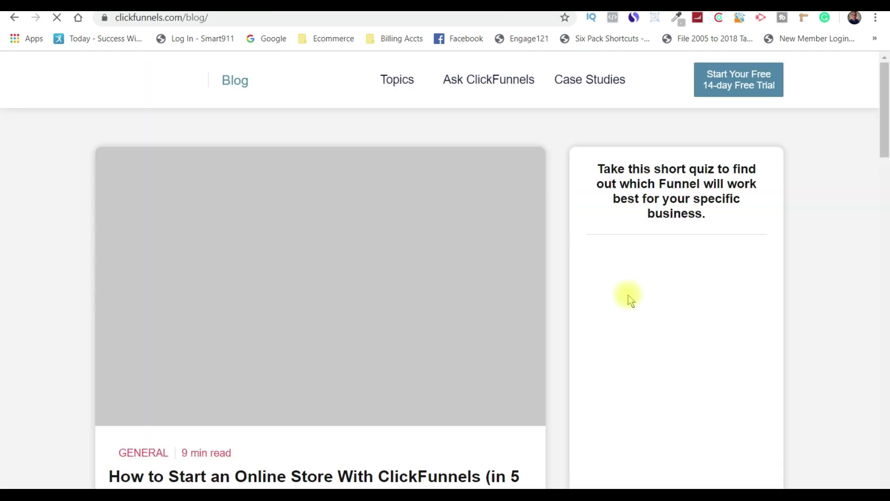
scroll(448, 280, "down", 4)
scroll(449, 279, "up", 4)
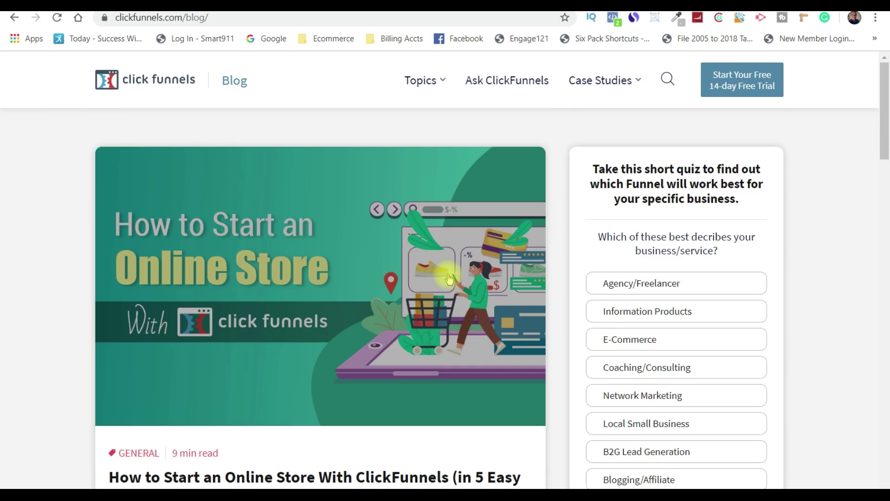
scroll(193, 425, "down", 1)
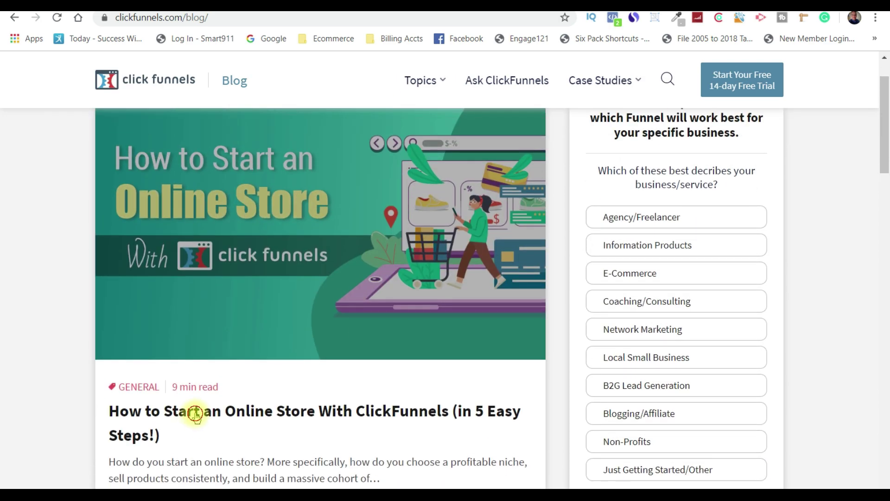
left_click(196, 418)
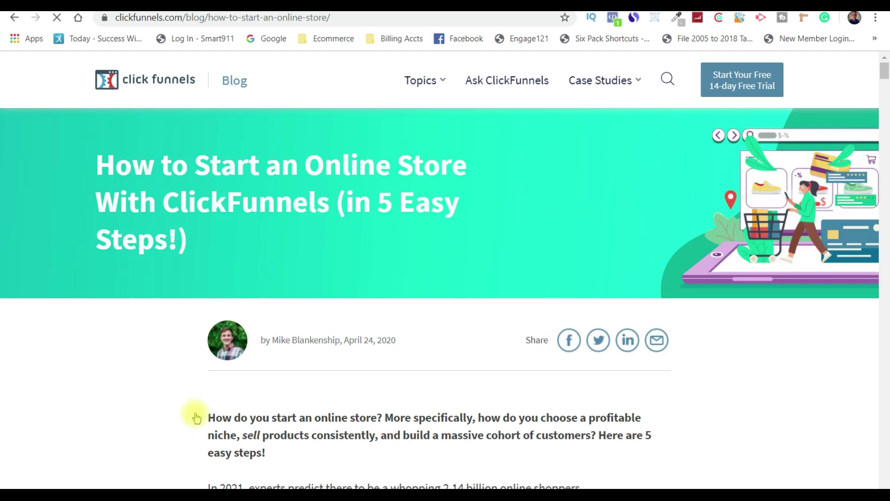
Copy the full web address of the ClickFunnels online store article
double_click(120, 18)
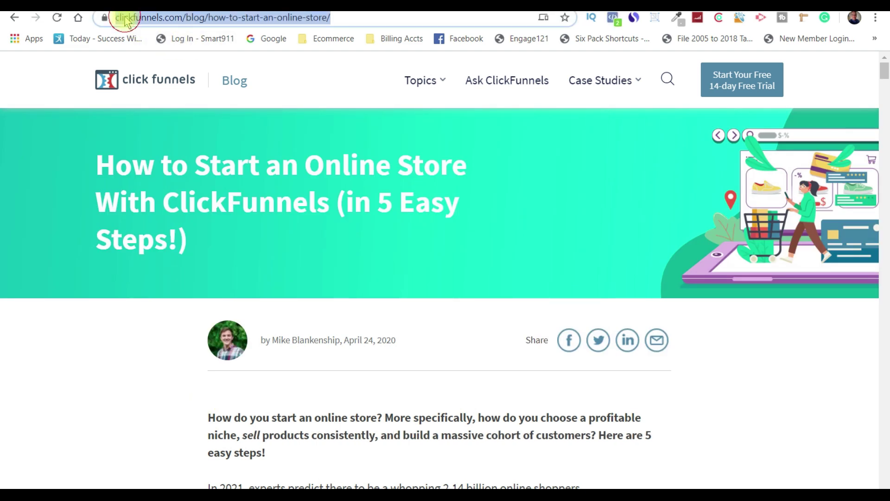
left_click_drag(114, 19, 371, 20)
right_click(371, 24)
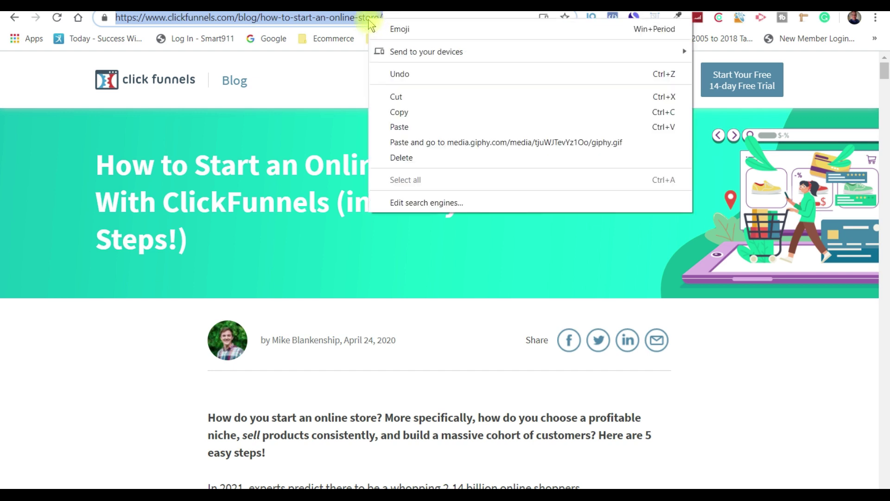
left_click(400, 113)
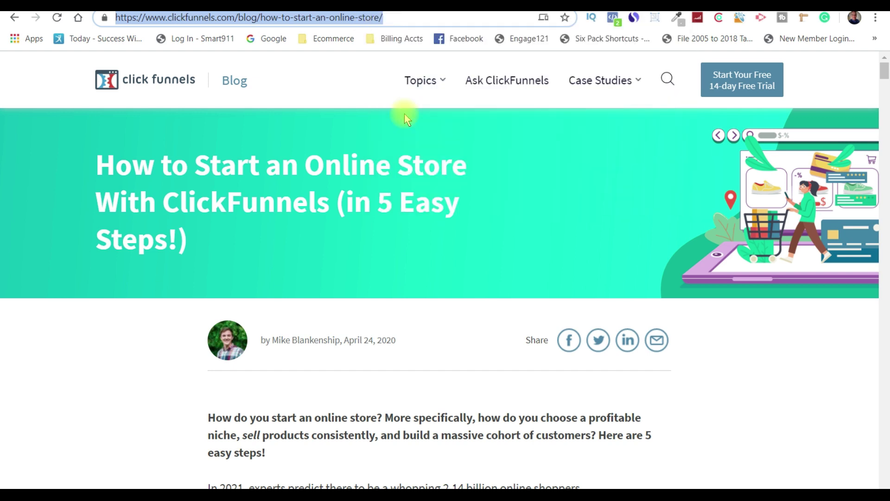
Return to Designrr's import options and choose the import from blog posts or URL
left_click(19, 21)
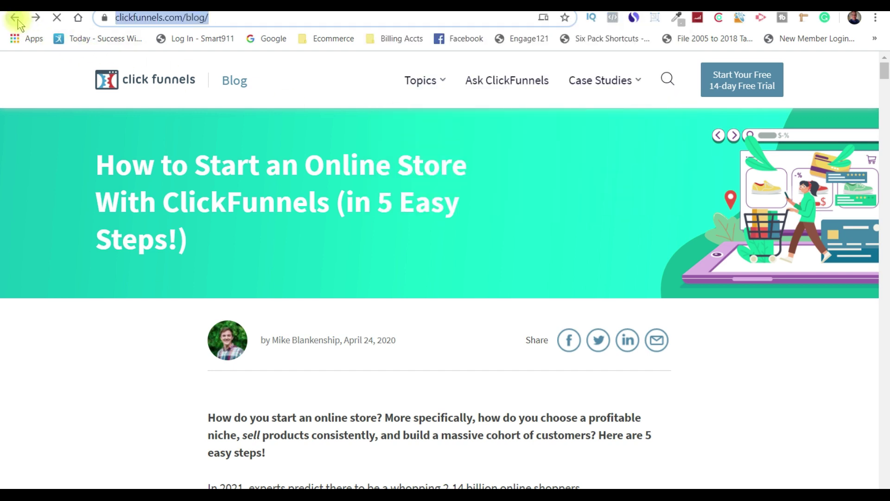
left_click(19, 21)
left_click(19, 22)
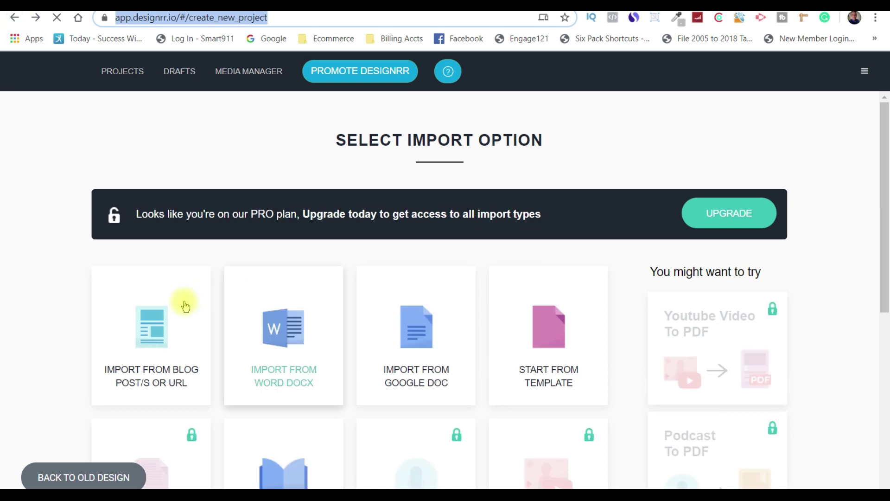
left_click(146, 347)
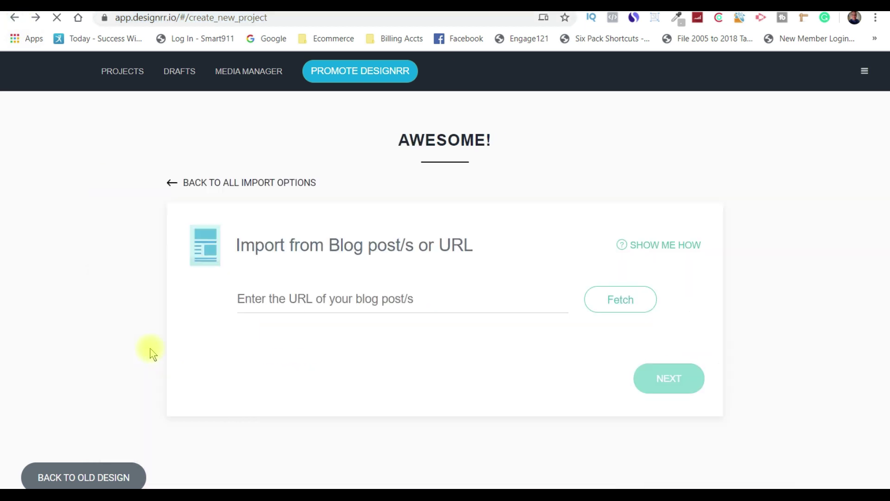
Fetch the copied ClickFunnels article URL as the import source and continue to the template selection
right_click(308, 294)
left_click(346, 396)
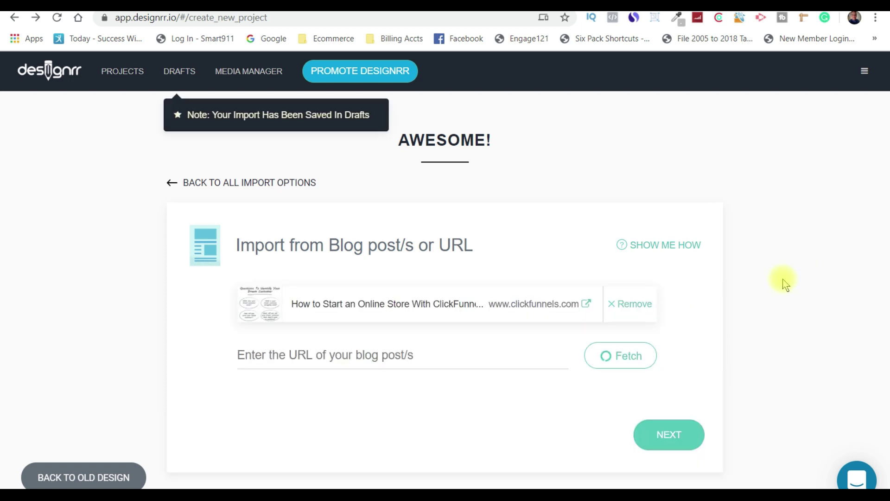
left_click(665, 438)
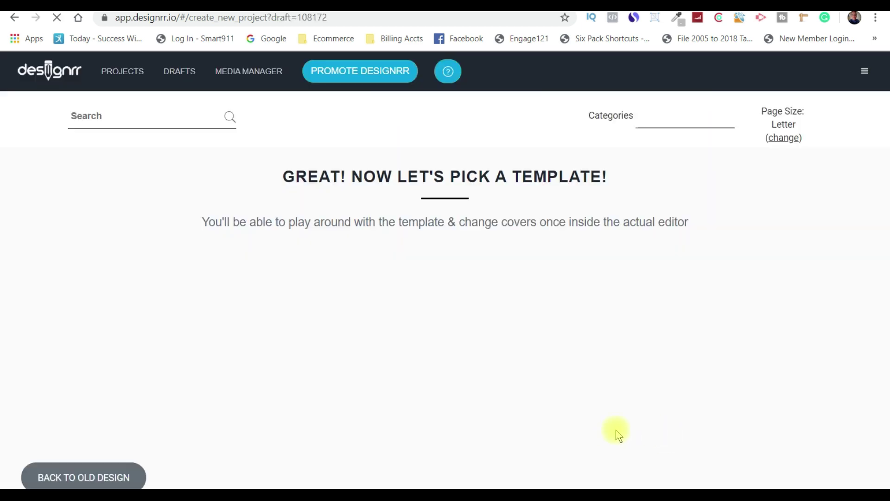
Browse the template gallery and use the Marketing 2-02 "Thought Leader" template for the imported ClickFunnels article
mouse_move(706, 281)
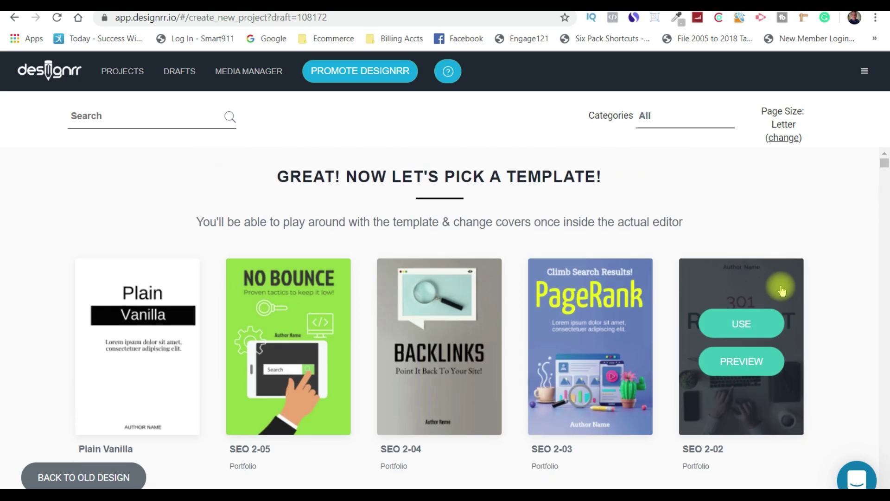
scroll(781, 286, "down", 3)
scroll(783, 291, "down", 9)
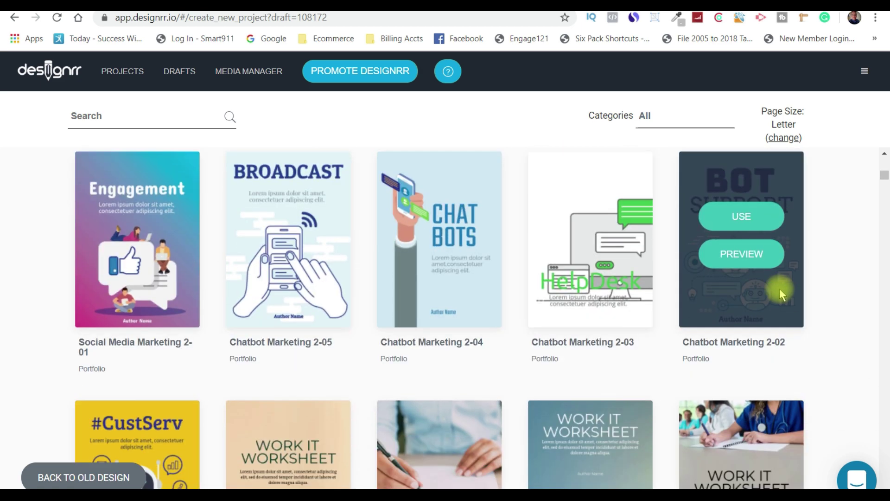
scroll(738, 299, "down", 4)
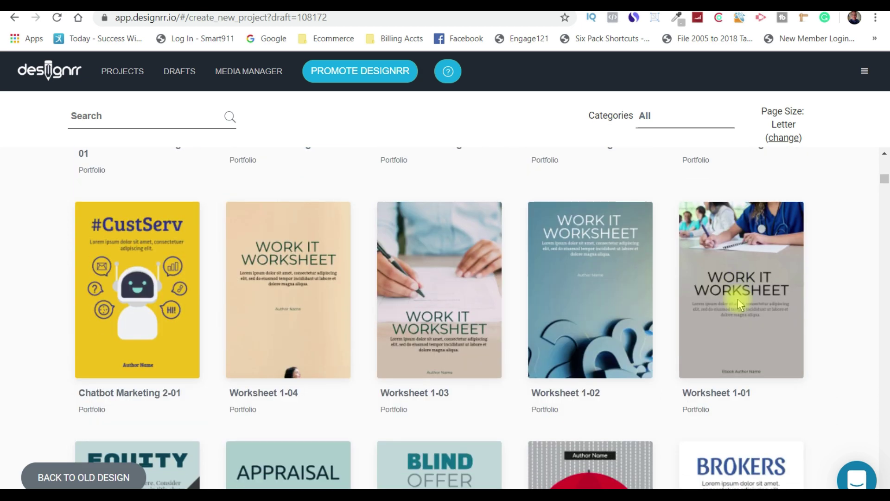
scroll(740, 304, "down", 3)
scroll(739, 304, "down", 7)
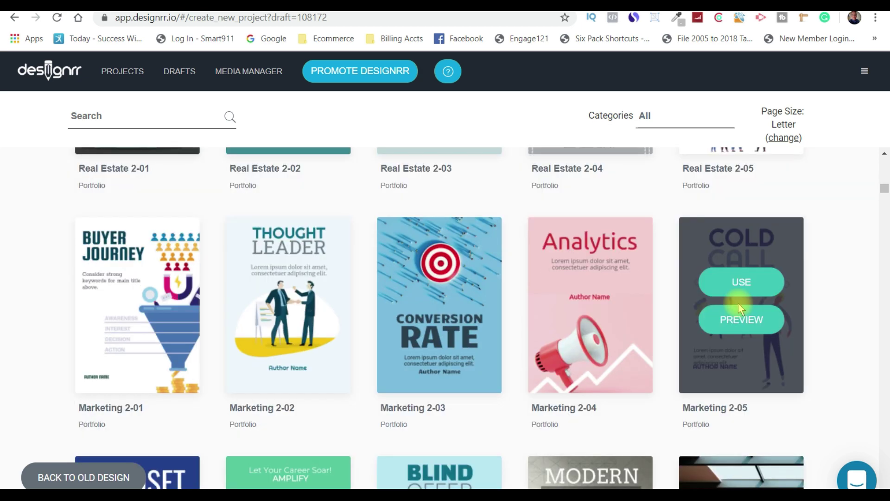
scroll(738, 303, "down", 1)
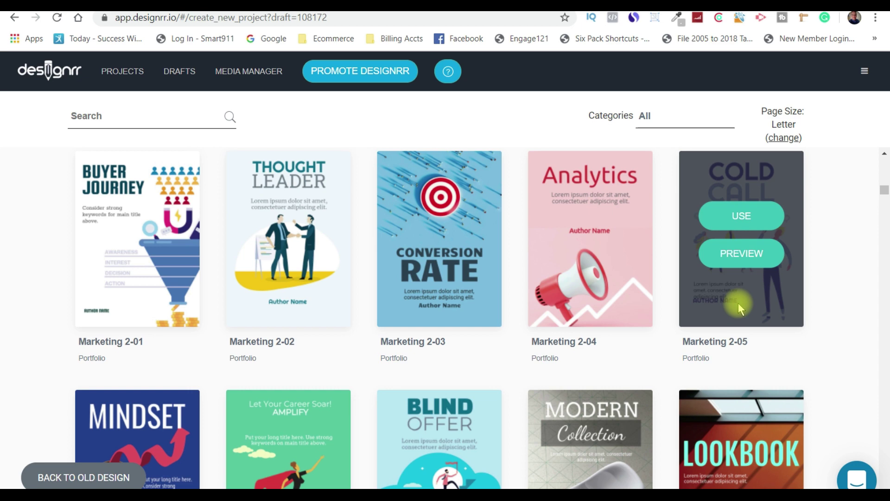
scroll(342, 298, "down", 1)
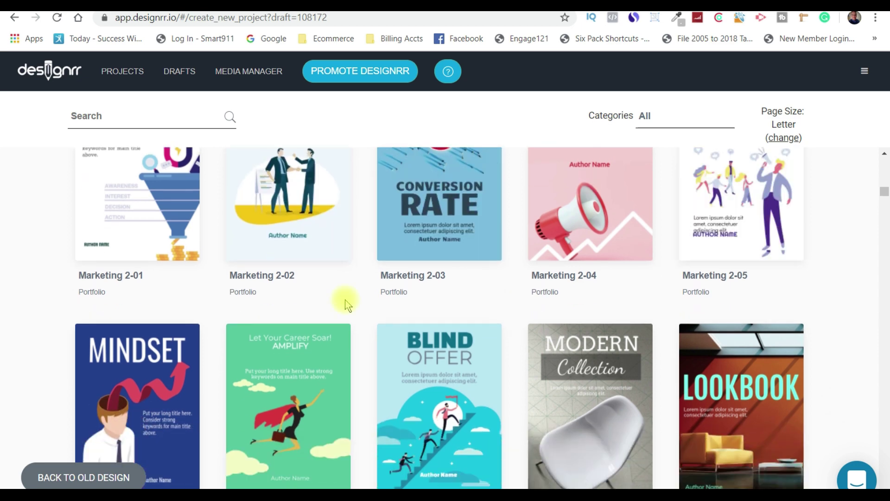
scroll(289, 226, "up", 1)
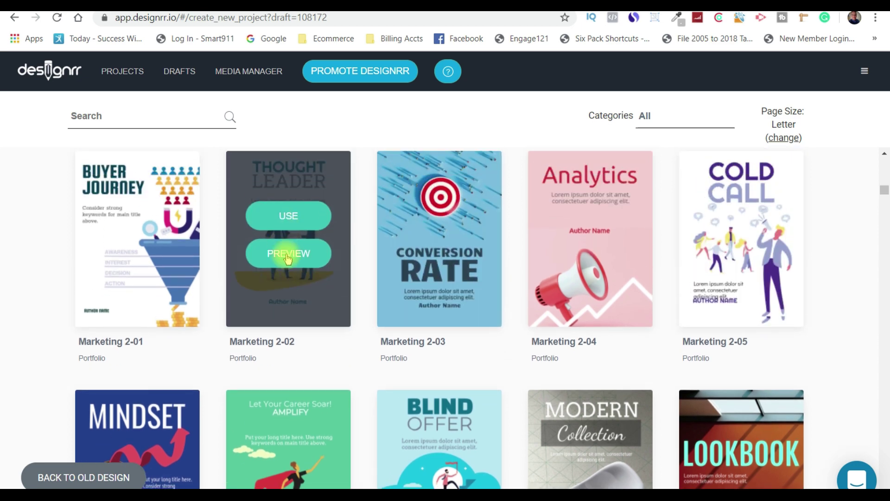
left_click(294, 217)
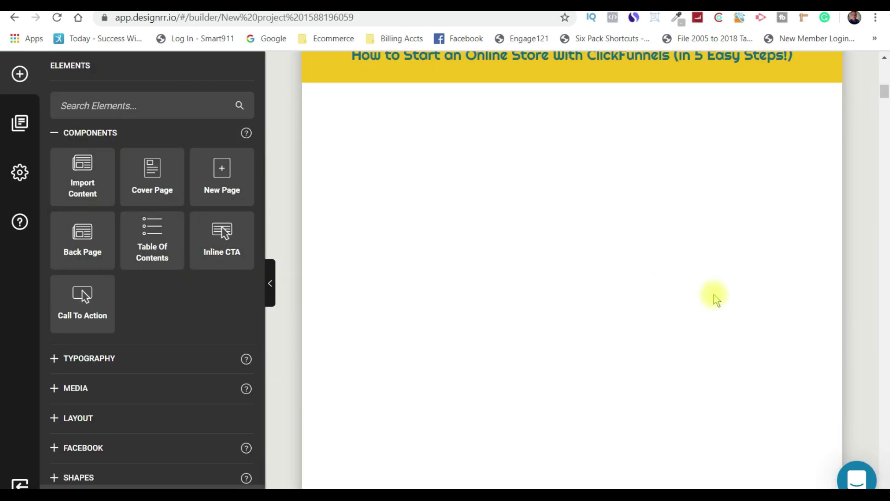
Examine the generated ebook from its cover through the imported article pages, checking the headings, text, links and images
scroll(719, 293, "up", 5)
scroll(717, 292, "up", 10)
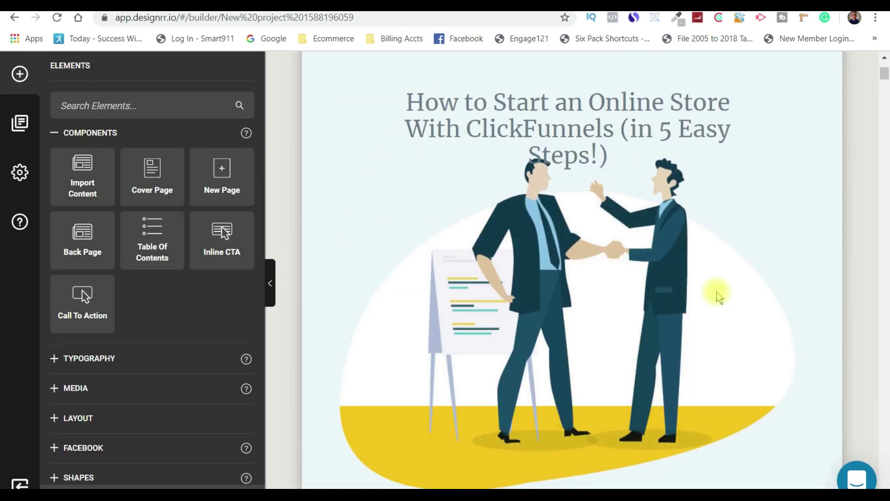
scroll(718, 295, "up", 2)
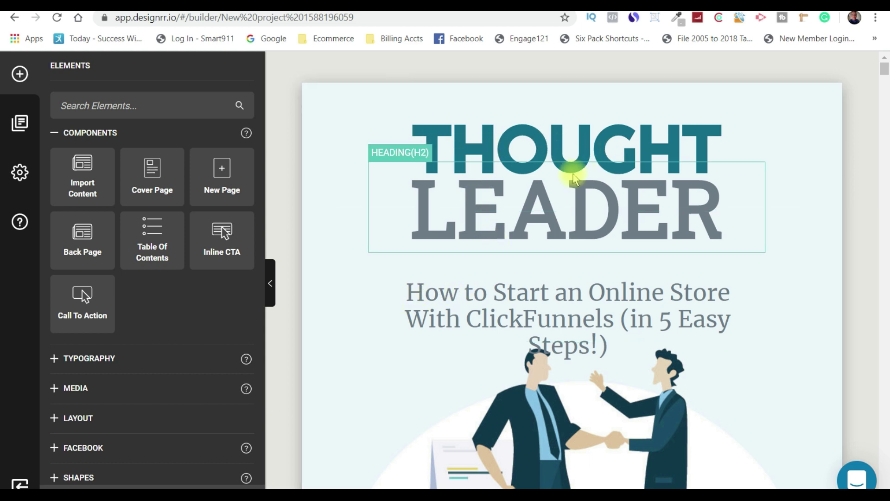
scroll(674, 227, "down", 10)
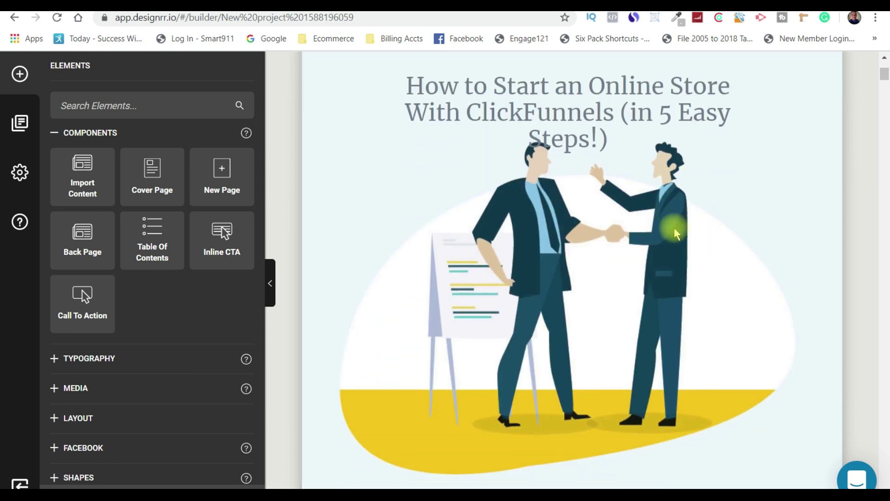
scroll(675, 232, "down", 15)
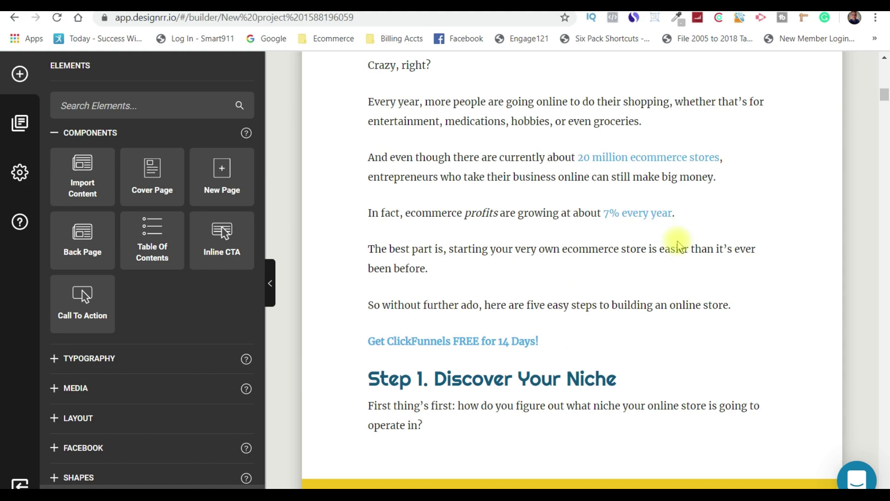
scroll(678, 245, "down", 15)
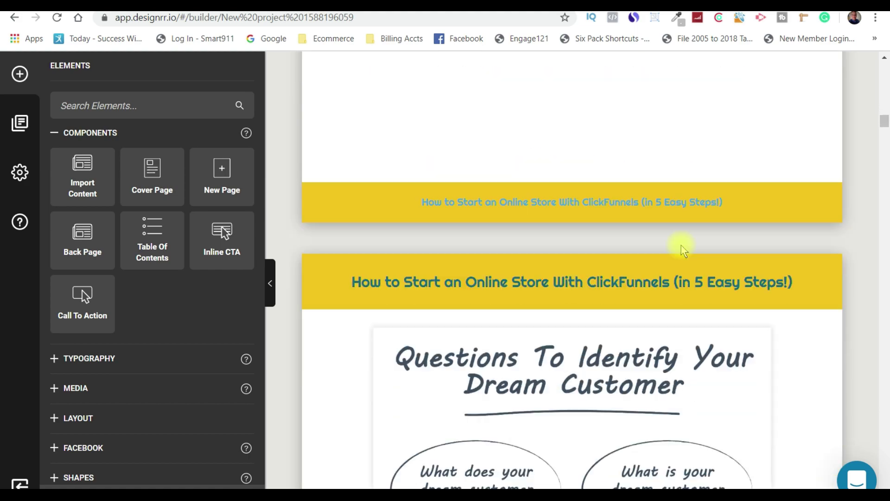
scroll(684, 251, "down", 15)
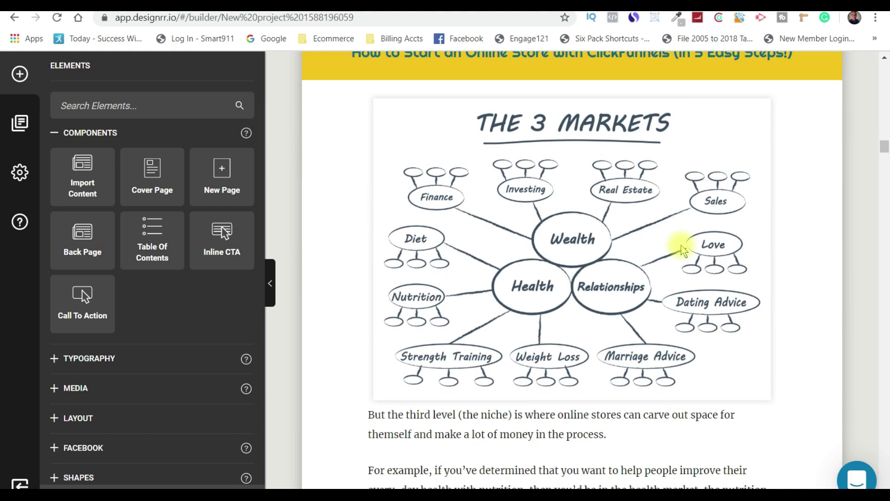
scroll(683, 251, "down", 15)
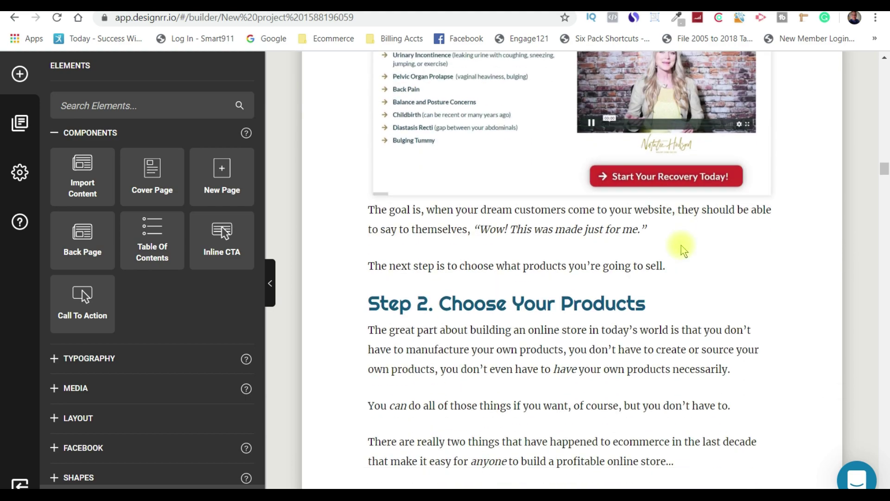
scroll(684, 251, "up", 6)
scroll(684, 251, "down", 12)
scroll(683, 251, "down", 10)
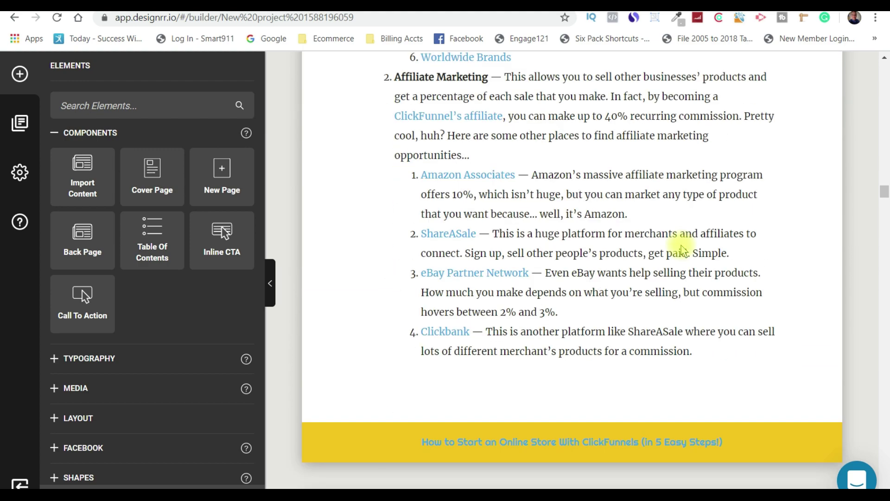
scroll(684, 251, "up", 20)
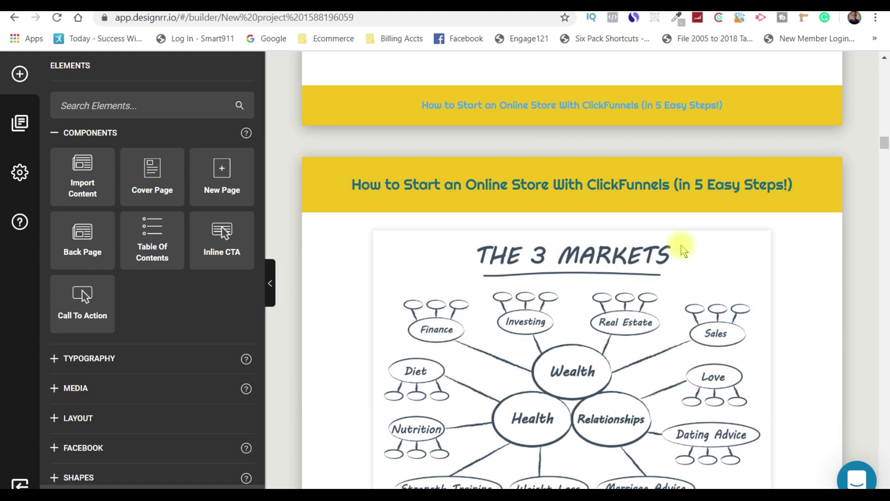
scroll(684, 251, "up", 20)
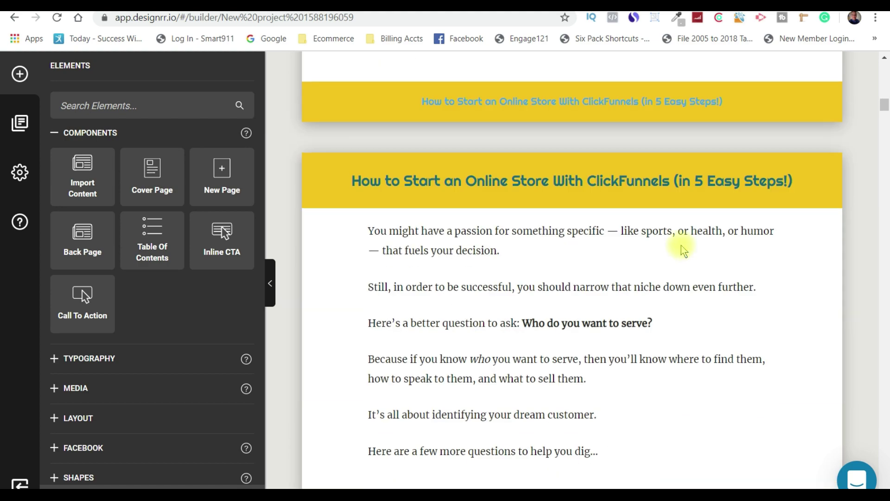
scroll(684, 251, "up", 20)
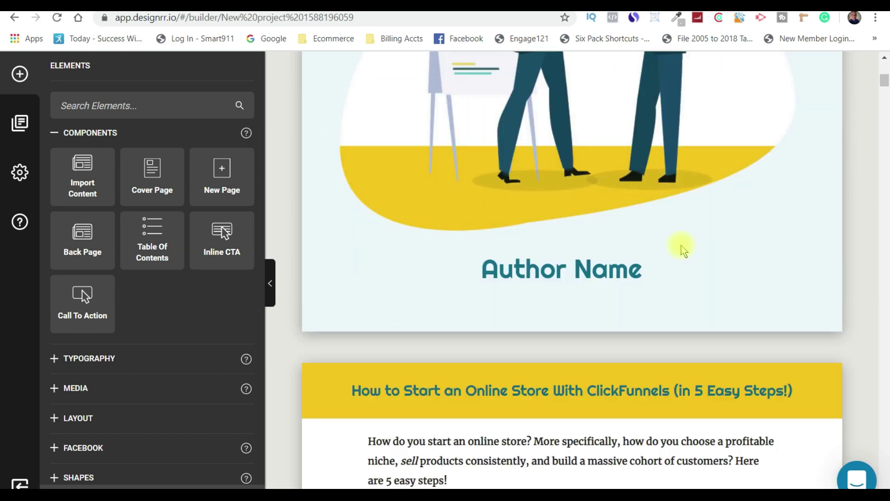
Insert a table of contents ahead of the article's opening paragraph, using format 2 with page numbers before the chapter names
scroll(684, 251, "down", 3)
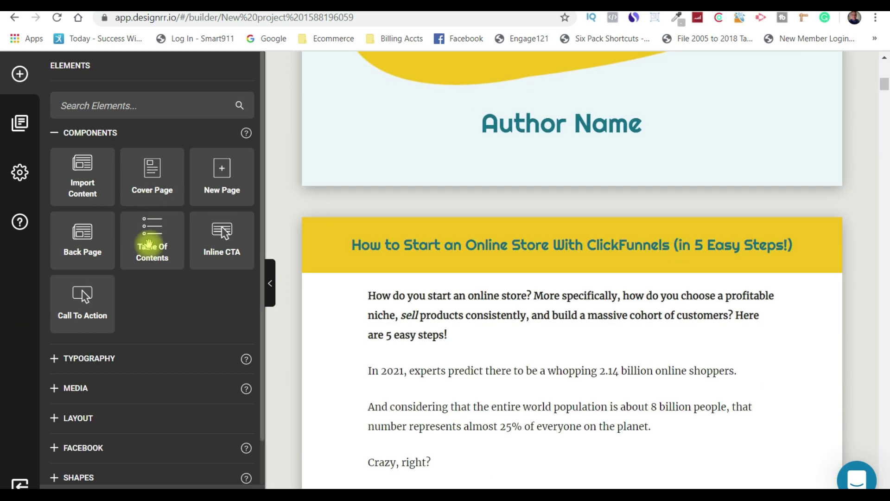
left_click_drag(142, 245, 492, 292)
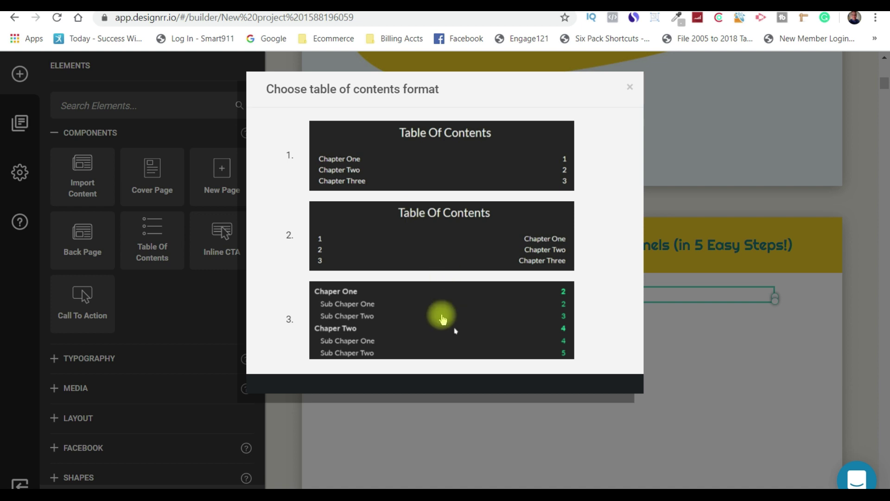
left_click(436, 238)
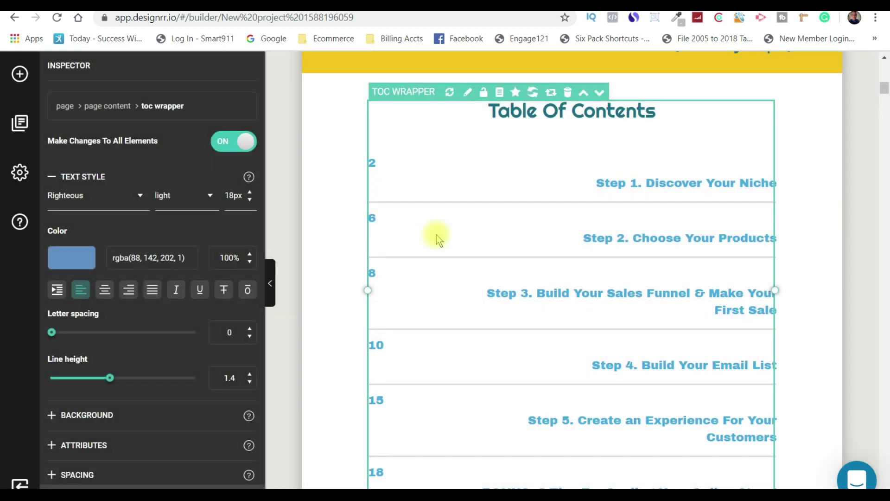
left_click(818, 234)
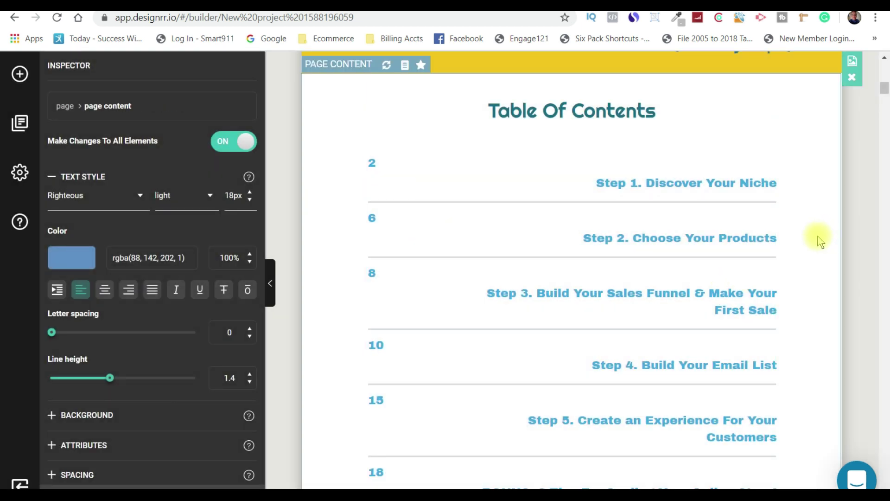
scroll(791, 260, "down", 1)
scroll(791, 262, "down", 15)
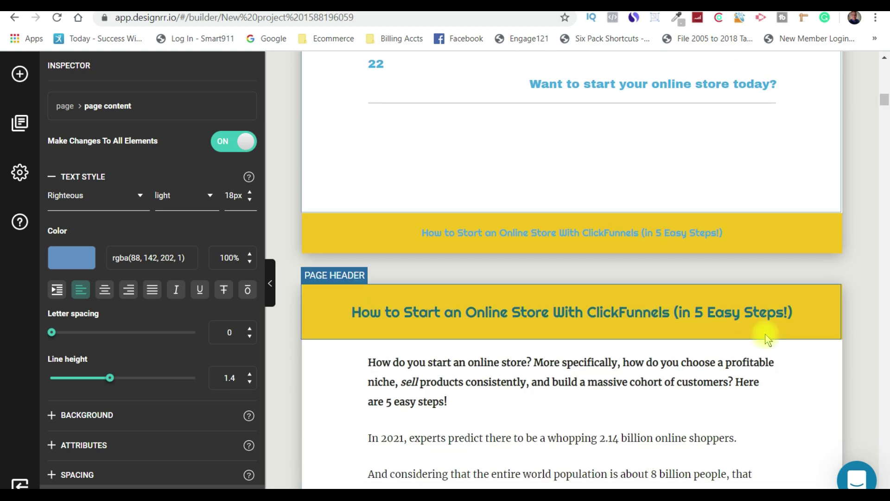
scroll(621, 201, "up", 4)
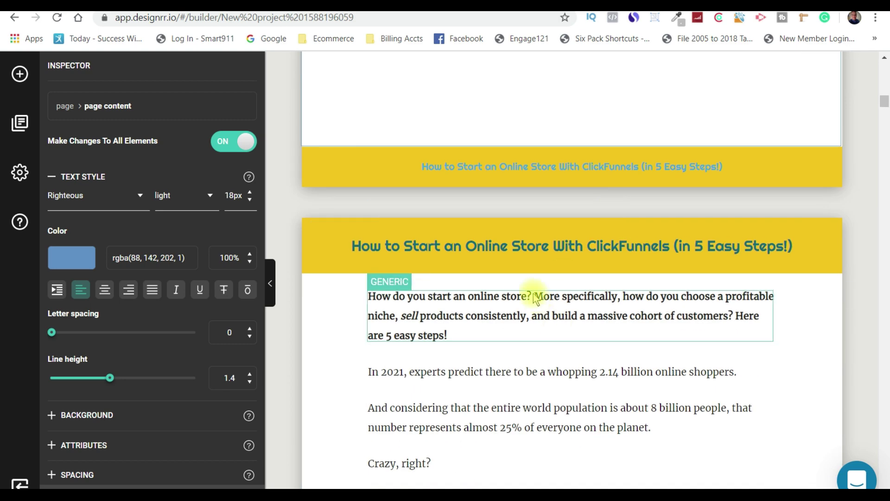
scroll(738, 315, "up", 8)
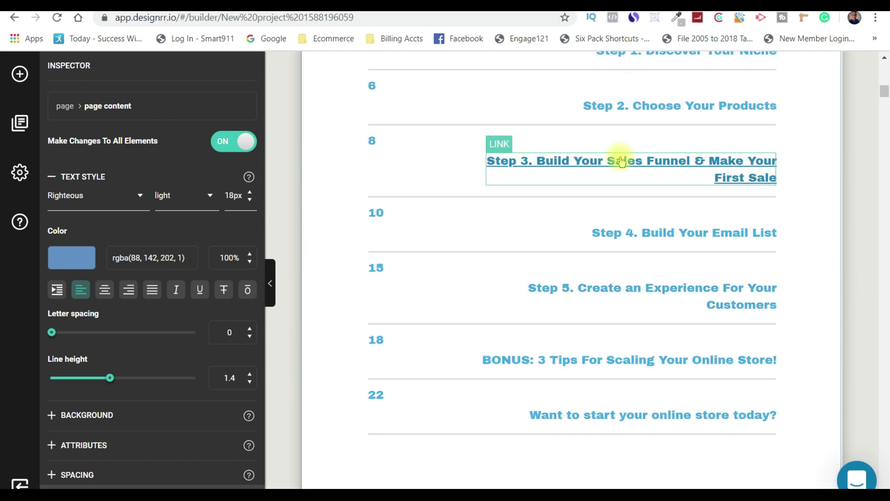
scroll(672, 226, "down", 8)
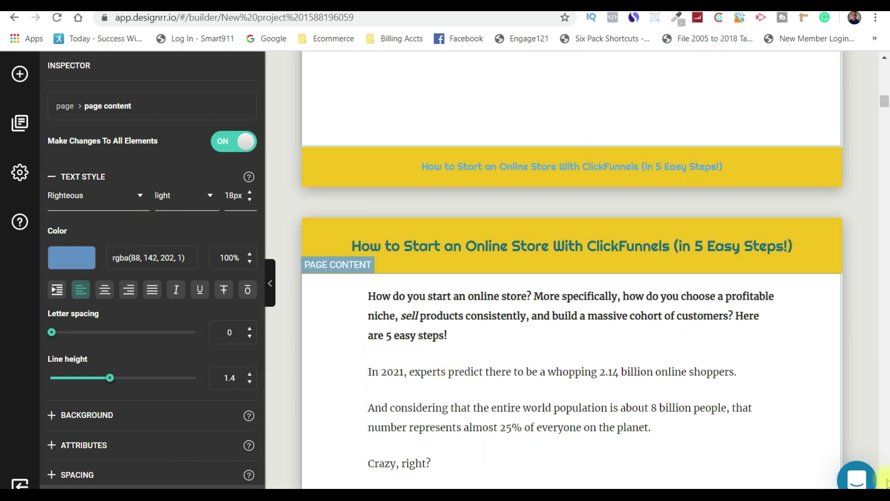
Exit the builder, accepting that unsaved work may be lost, and go back to the projects dashboard
left_click(14, 19)
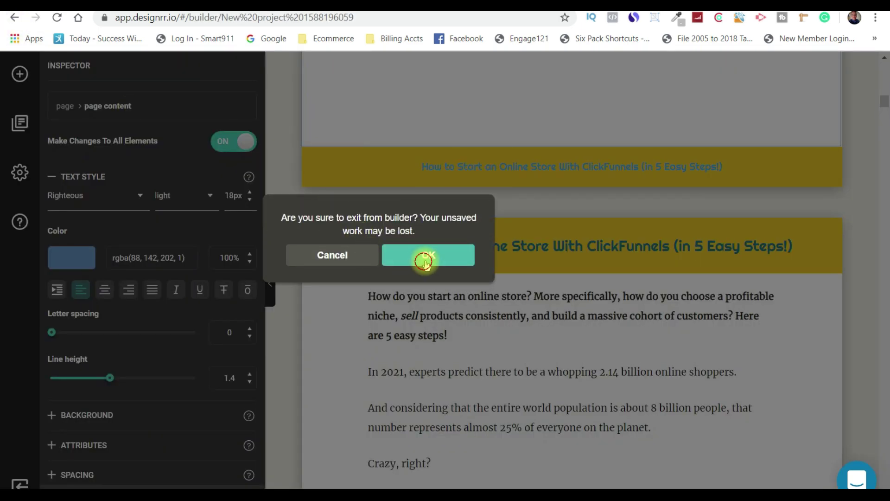
left_click(419, 255)
left_click(15, 19)
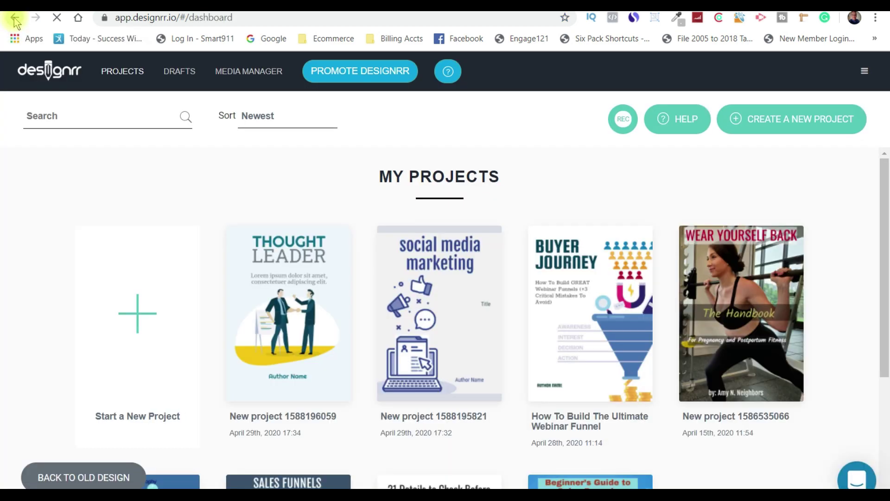
left_click(14, 18)
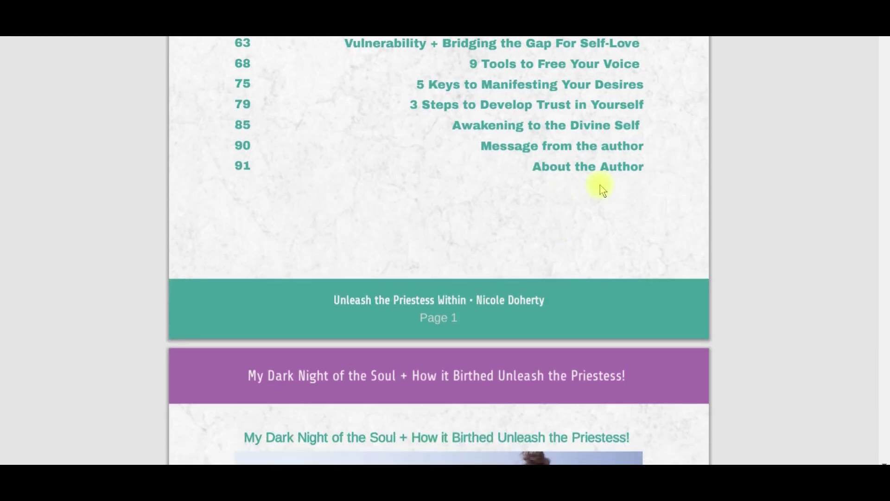
Look through the finished example ebook "Unleash the Priestess Within", examining its page headers, footers, images and coloured text after the table of contents
scroll(605, 188, "down", 20)
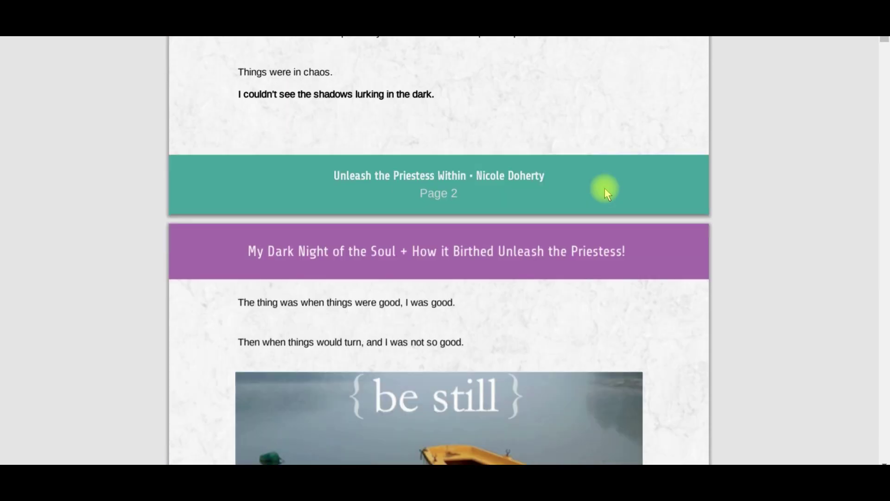
scroll(605, 188, "down", 6)
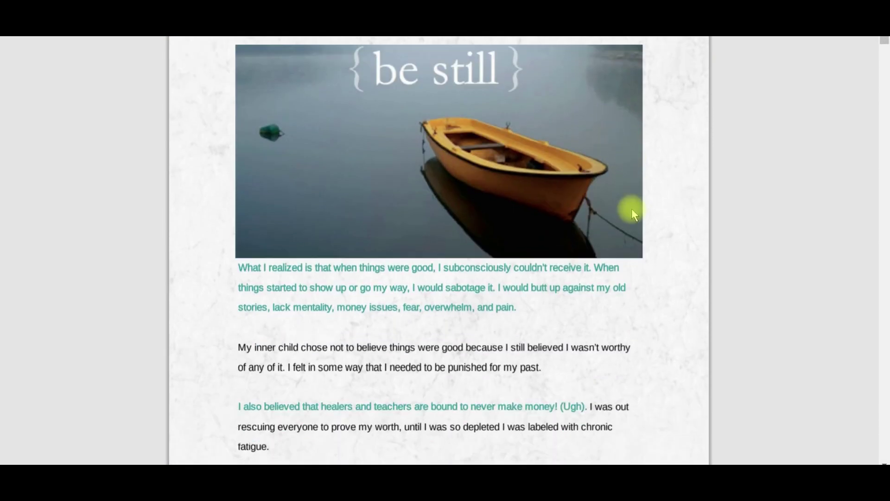
scroll(634, 215, "down", 9)
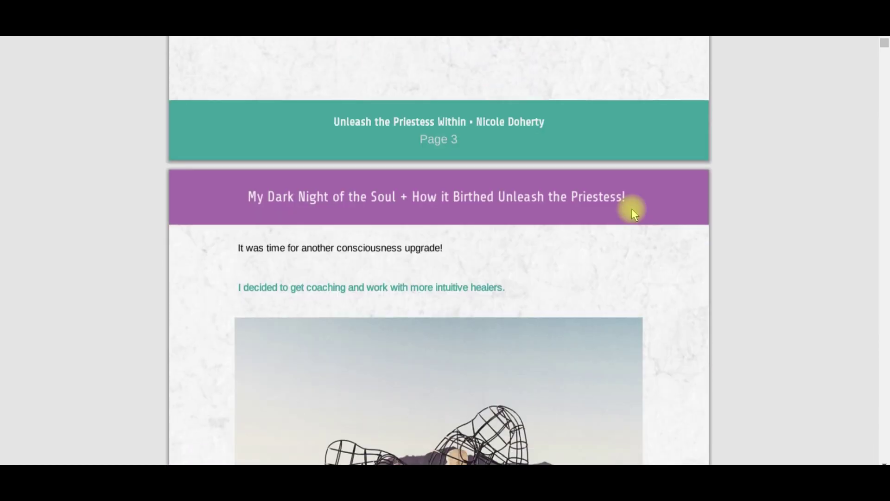
scroll(634, 215, "down", 17)
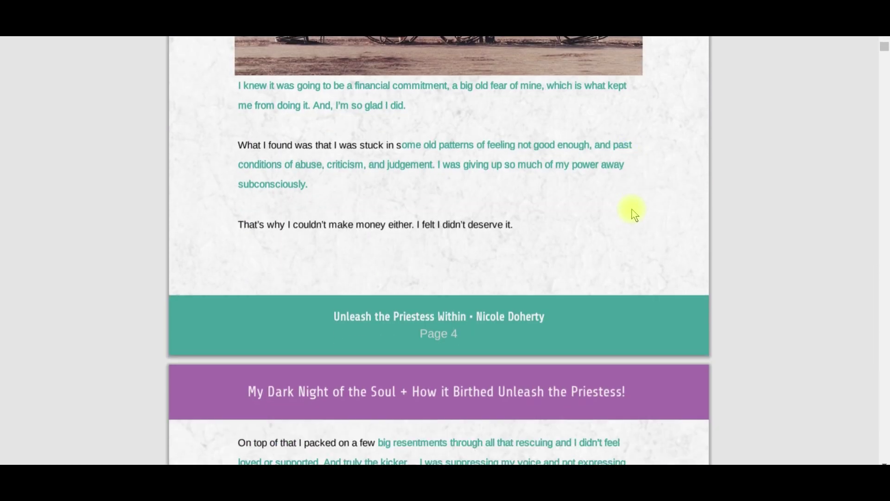
scroll(633, 214, "down", 12)
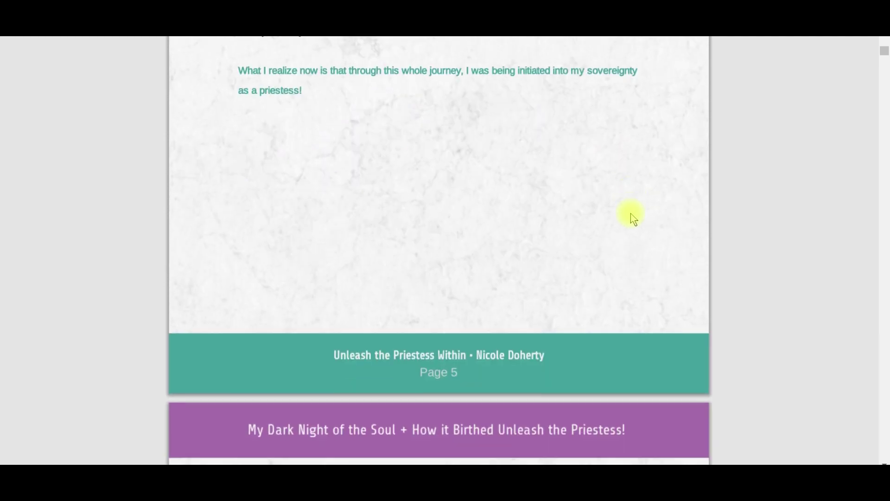
Review the example ebook's opening chapter back up to the table of contents and examine its chapter titles and page numbers
scroll(633, 215, "down", 8)
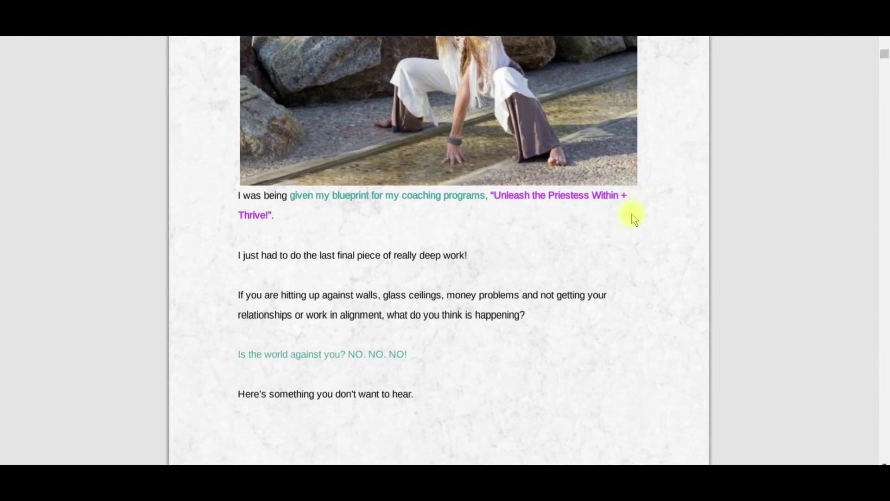
scroll(633, 216, "up", 3)
scroll(634, 213, "up", 20)
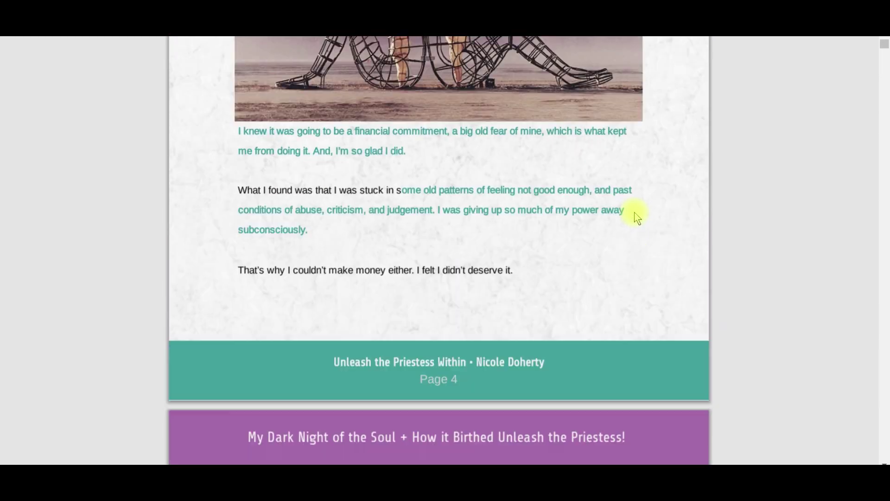
scroll(634, 212, "up", 6)
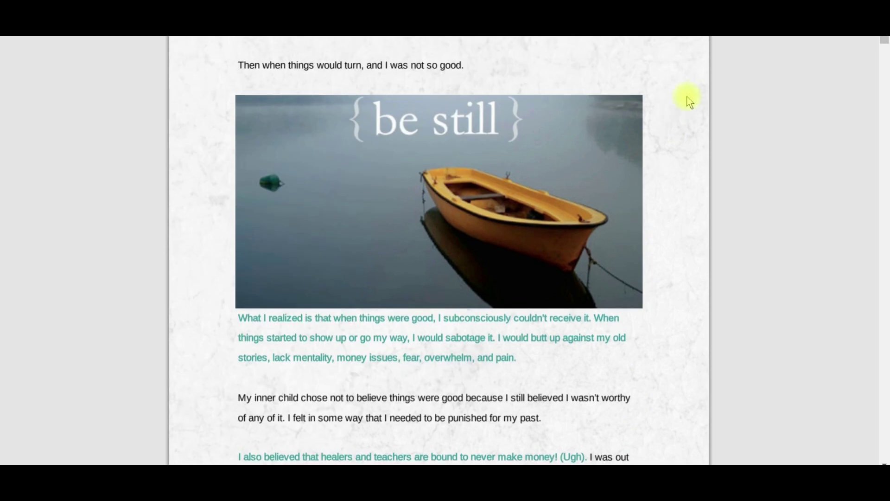
scroll(670, 155, "up", 10)
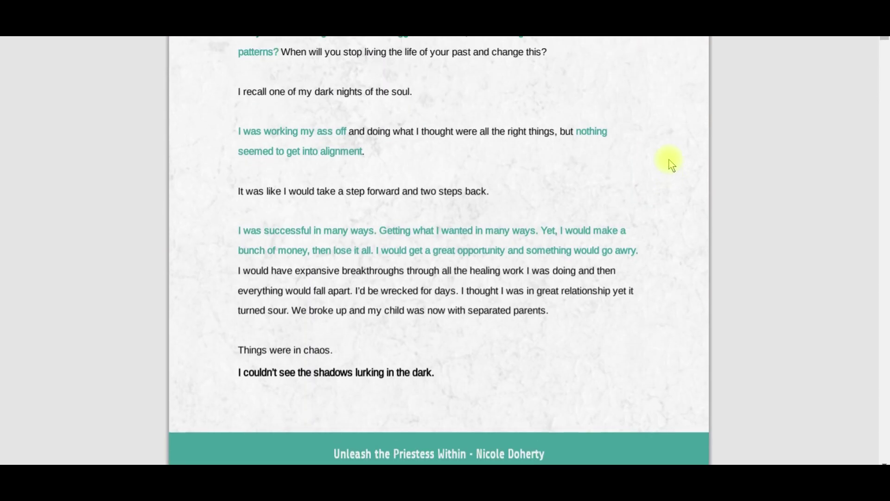
scroll(672, 162, "up", 10)
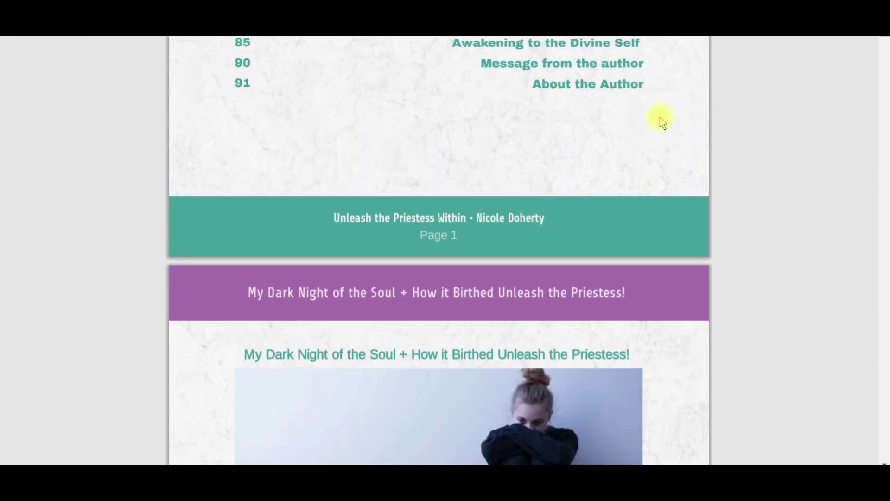
scroll(660, 117, "up", 6)
scroll(660, 116, "up", 6)
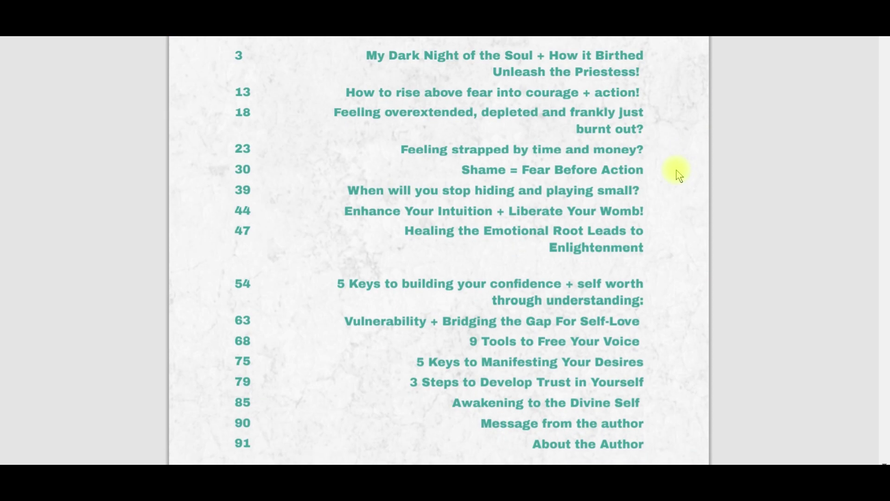
Look through the example ebook's pages from the first chapter to the closing "About the Author" page, examining headers, page numbers, images and text boxes
scroll(678, 174, "down", 20)
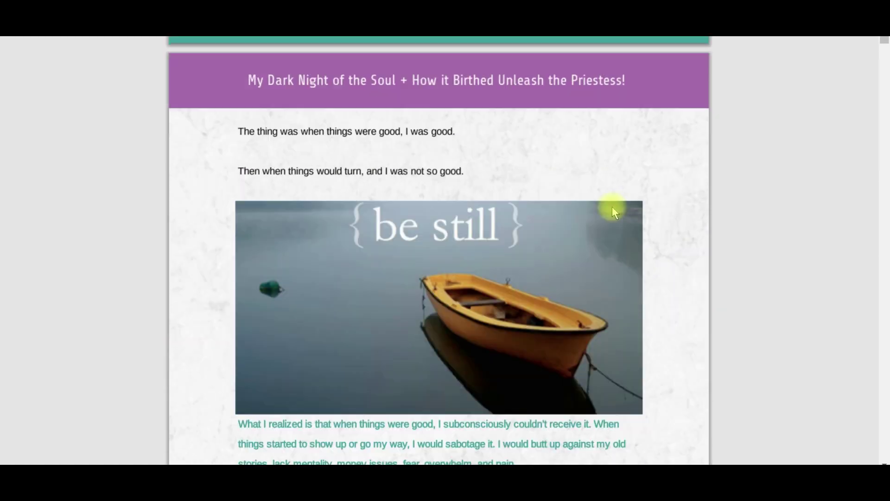
scroll(620, 204, "down", 20)
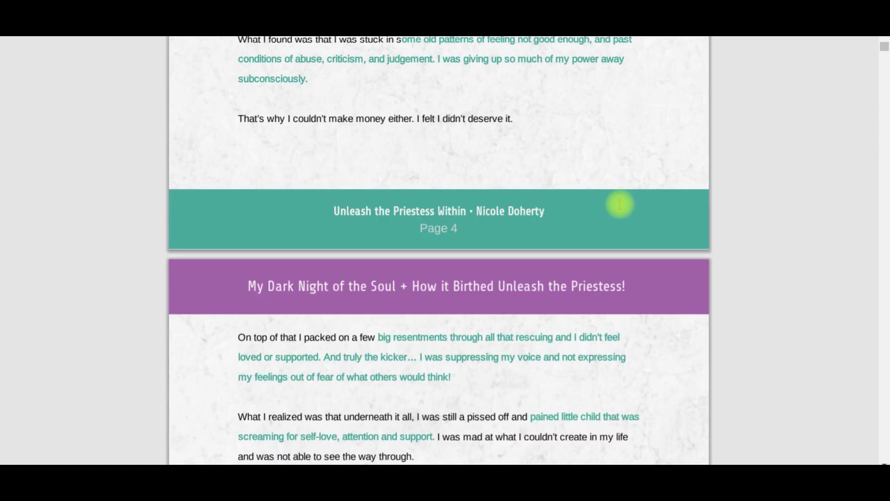
scroll(624, 212, "down", 20)
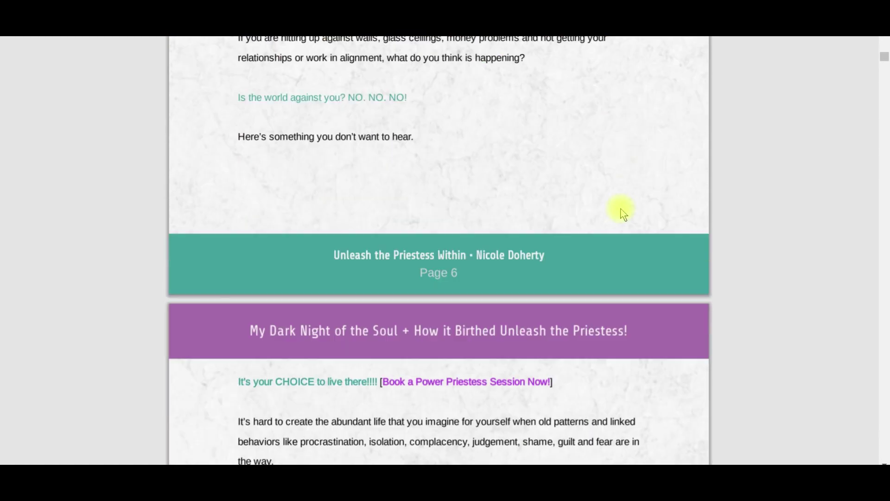
scroll(623, 213, "down", 20)
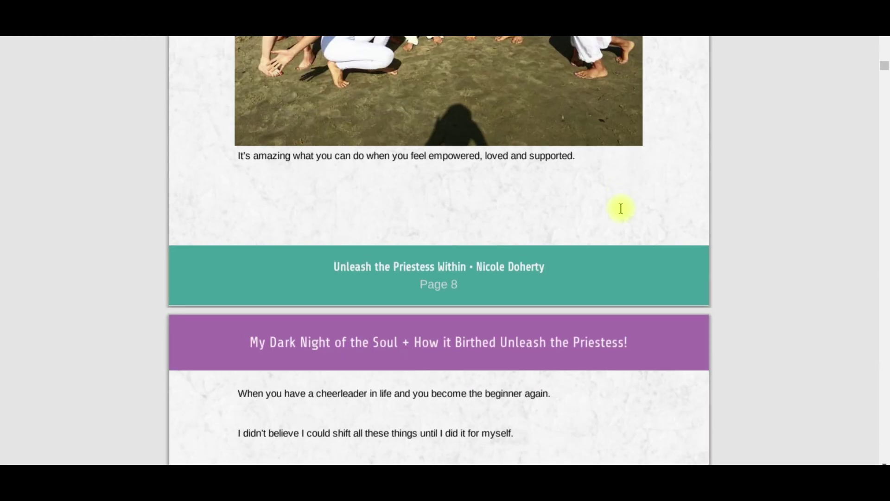
scroll(621, 209, "down", 20)
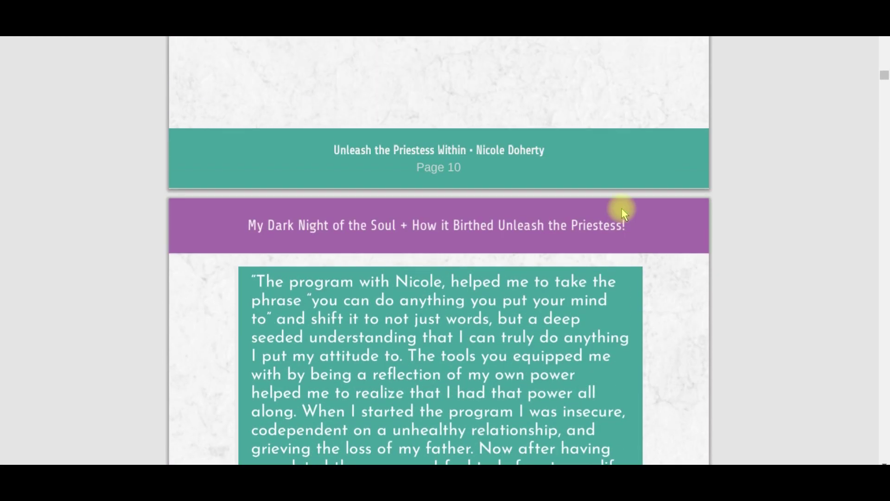
scroll(622, 211, "up", 1)
left_click_drag(884, 77, 882, 466)
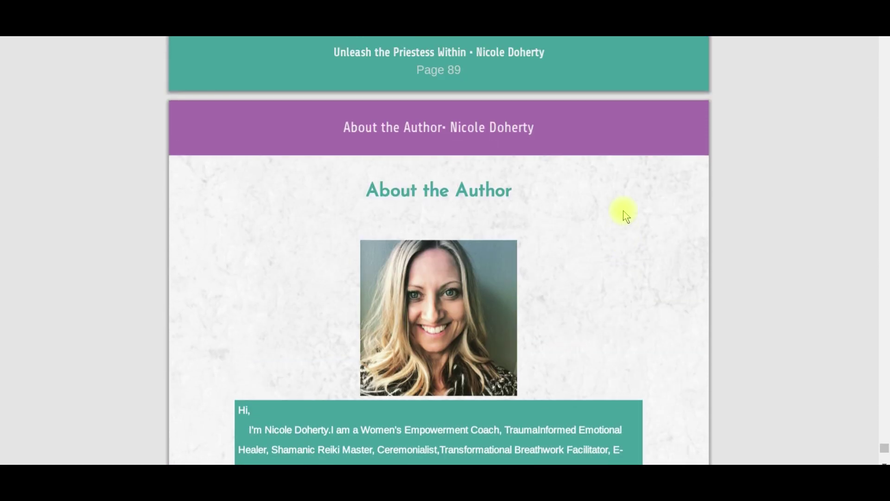
scroll(623, 211, "down", 3)
scroll(624, 211, "up", 8)
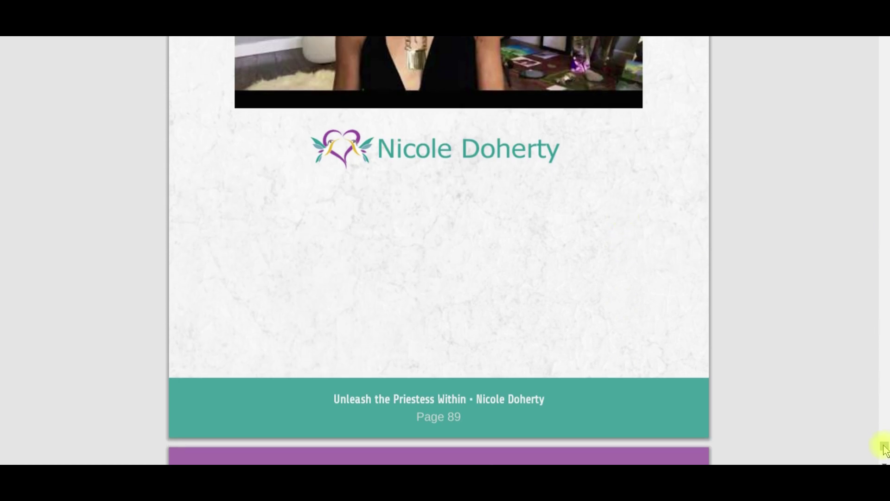
Return to the table of contents and follow its "5 Keys to building your confidence + self worth" entry to view that chapter's page
left_click_drag(884, 449, 884, 42)
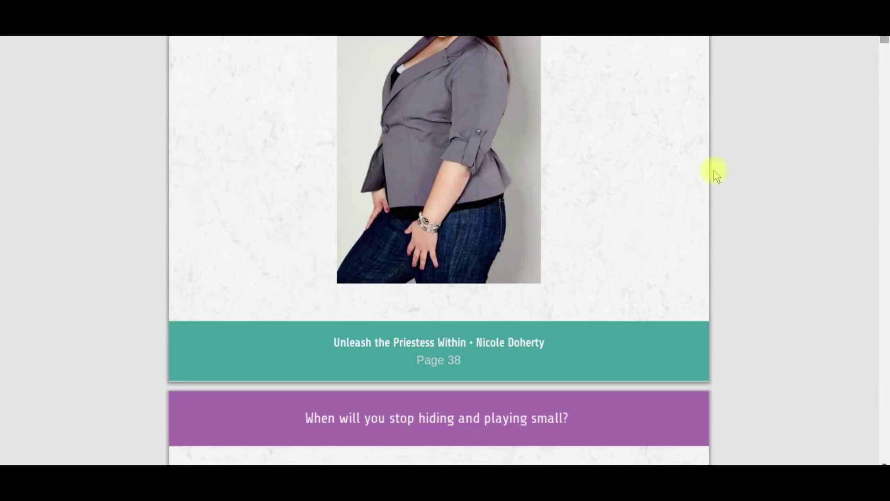
scroll(708, 209, "up", 15)
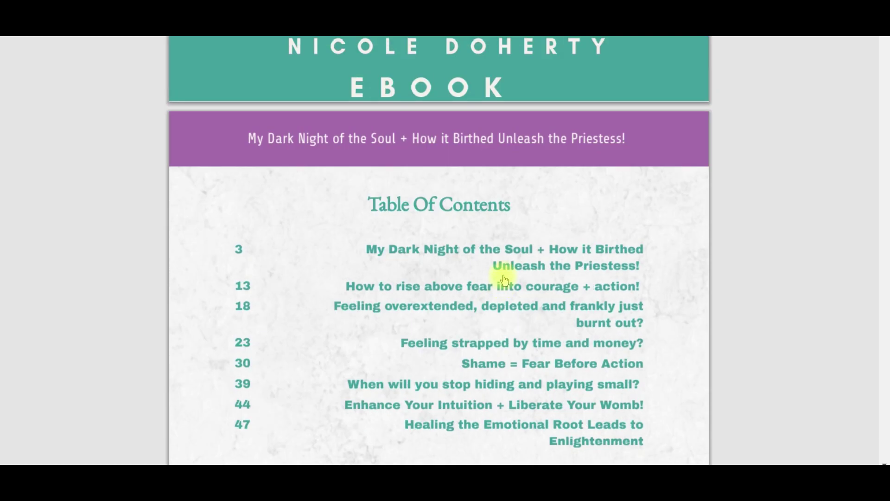
scroll(563, 243, "down", 3)
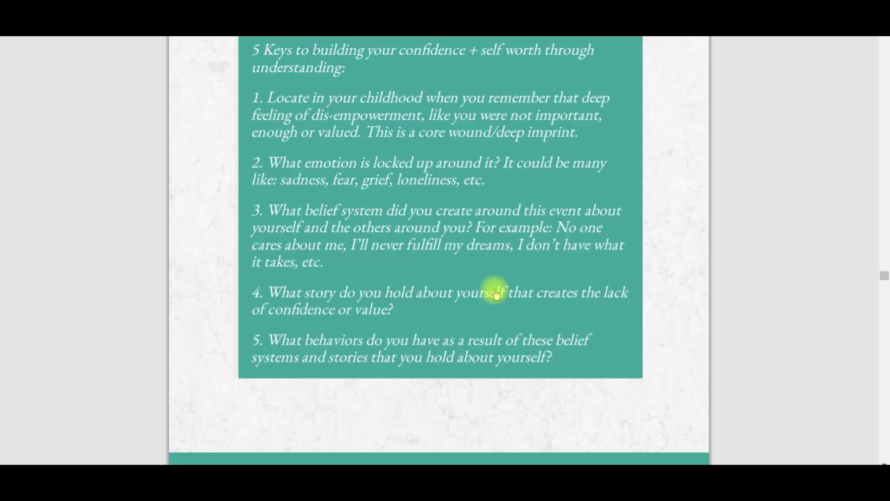
scroll(586, 238, "up", 6)
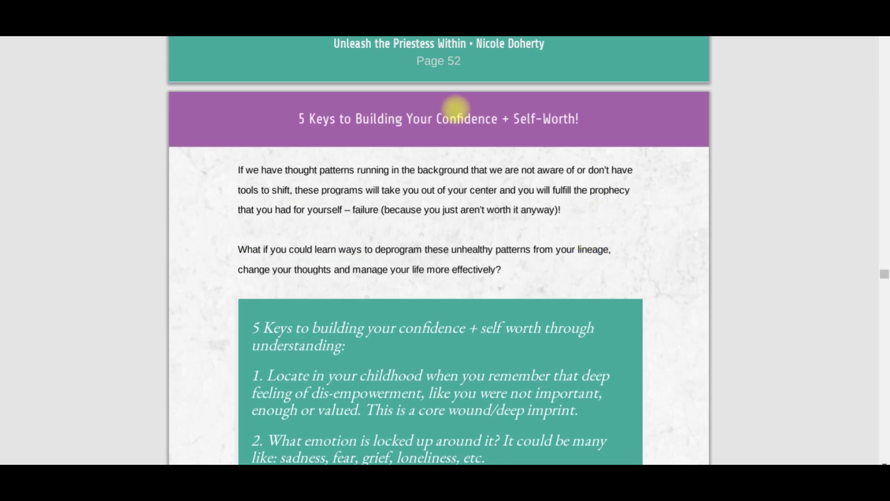